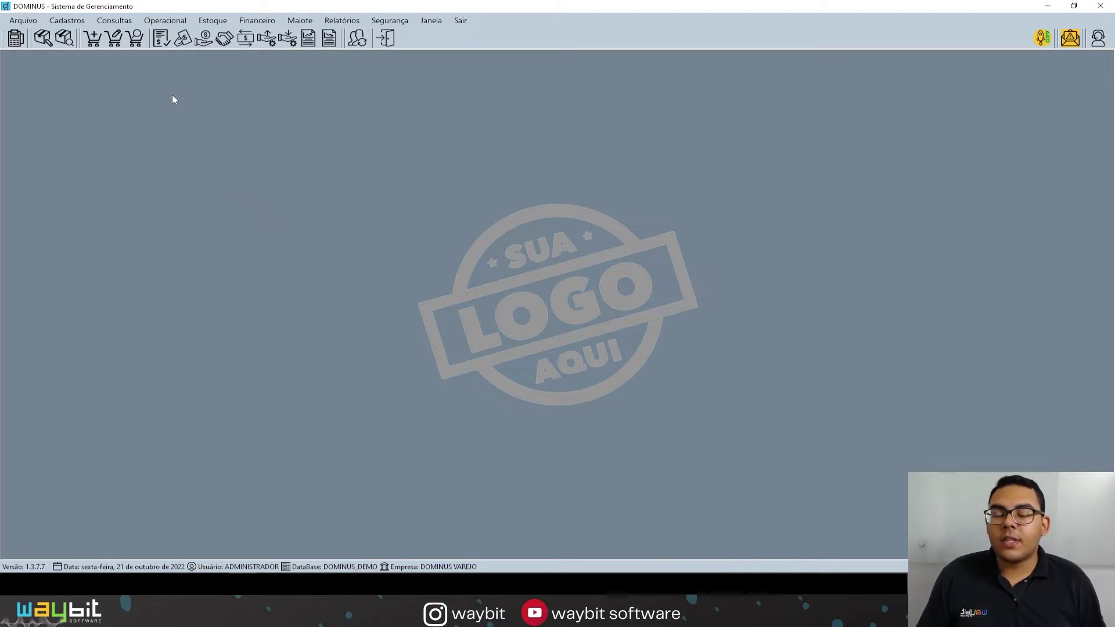
# - Open the form for creating a new pre-sale (DAV)
pyautogui.click(173, 21)
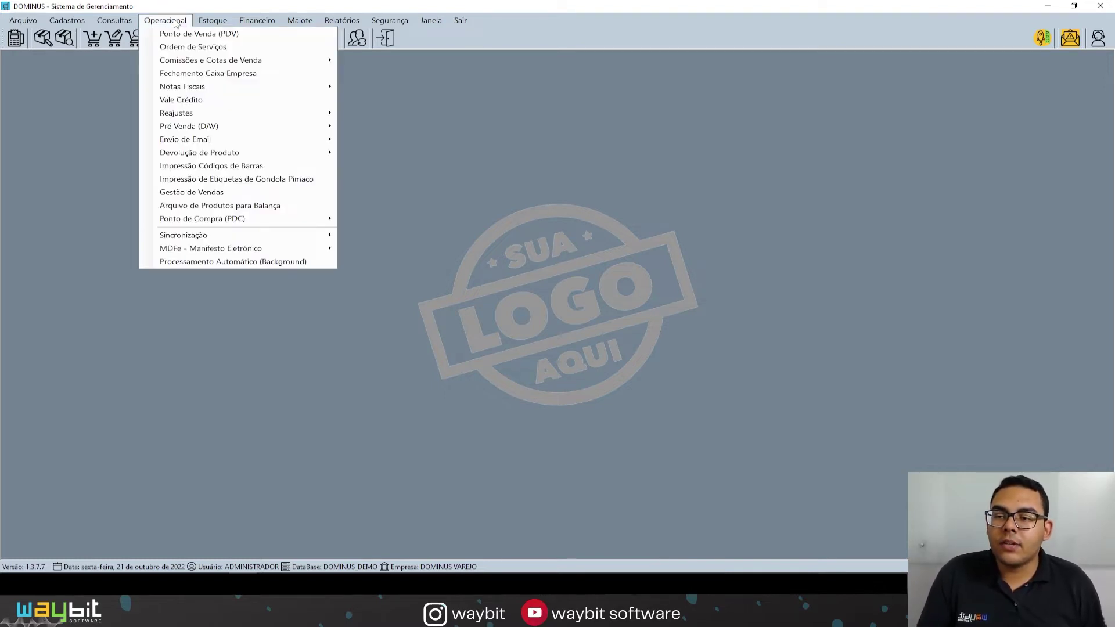
pyautogui.moveTo(231, 127)
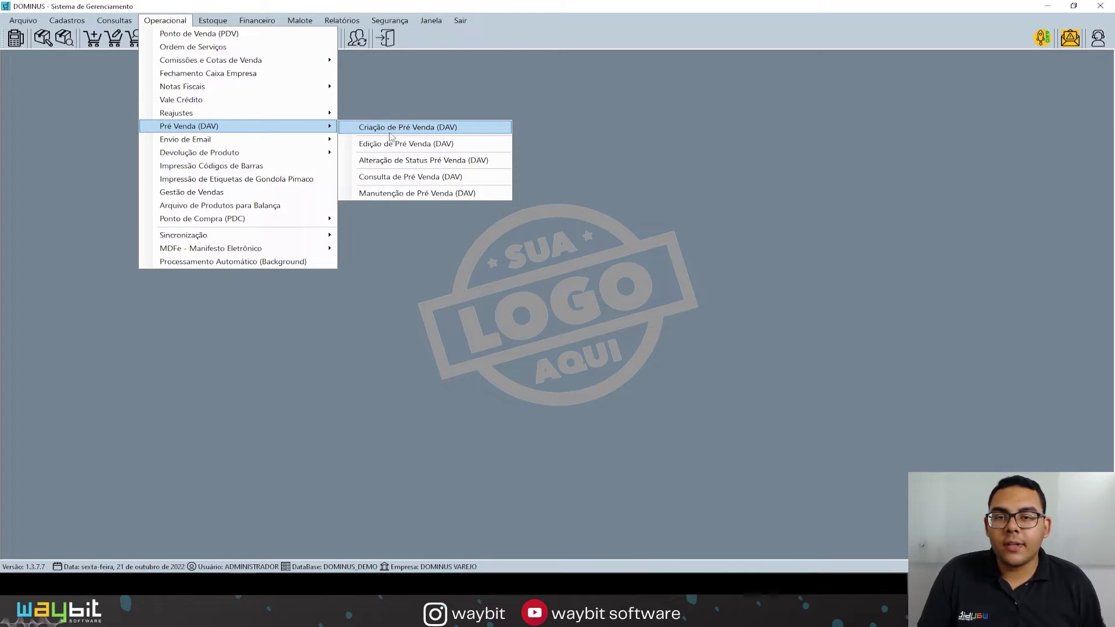
pyautogui.click(378, 99)
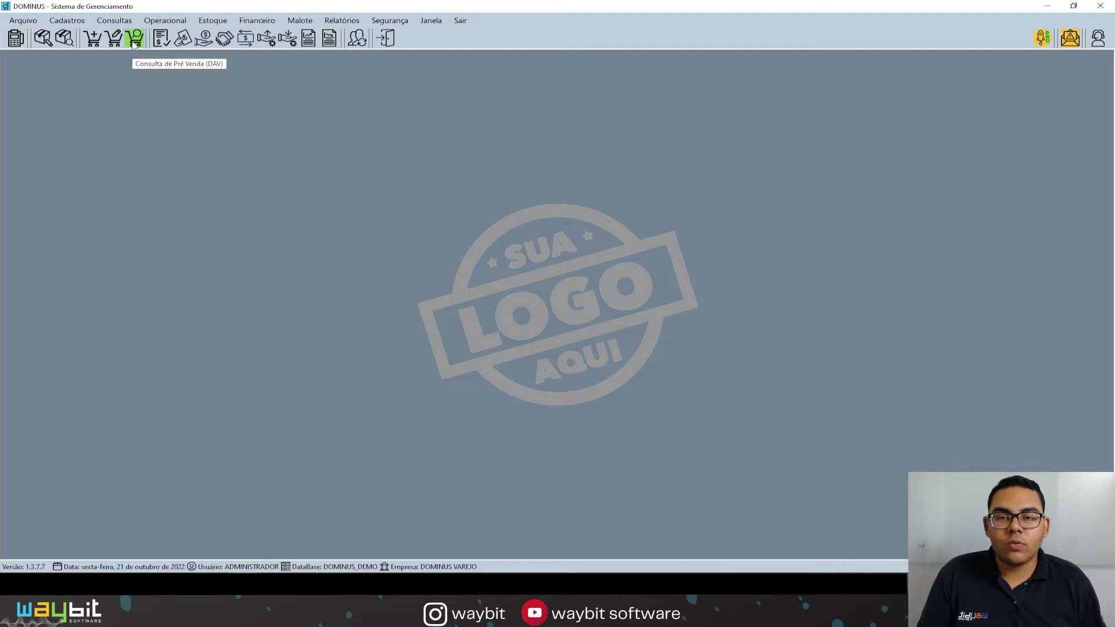
pyautogui.click(94, 41)
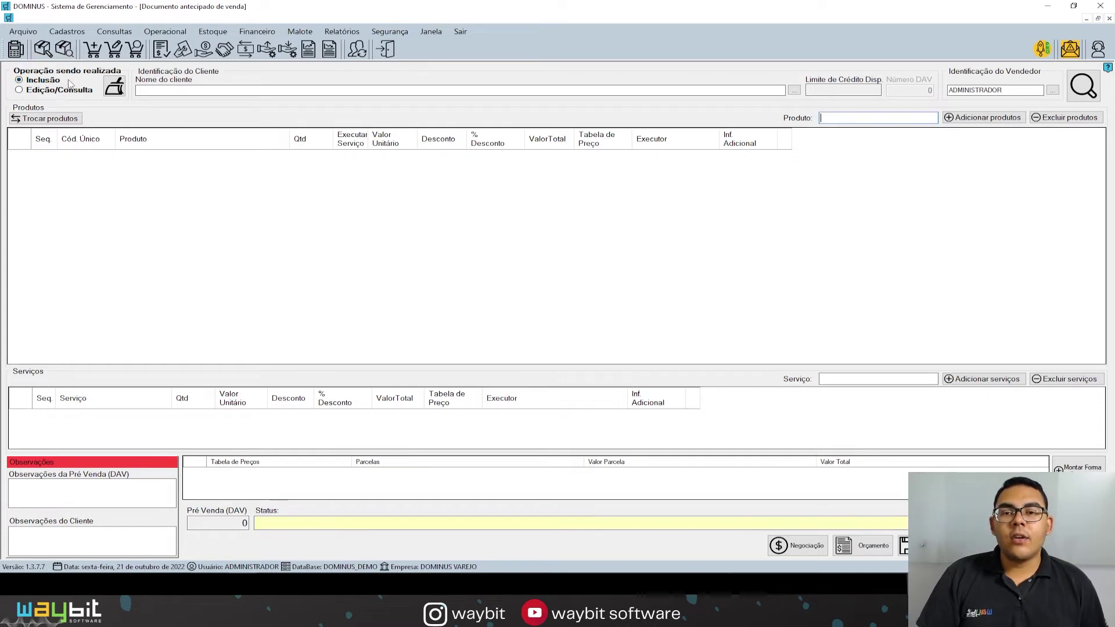
# - Switch to Edição/Consulta mode and review the DAV history for both Orçamentos and Vendas, closing it when done
pyautogui.click(20, 90)
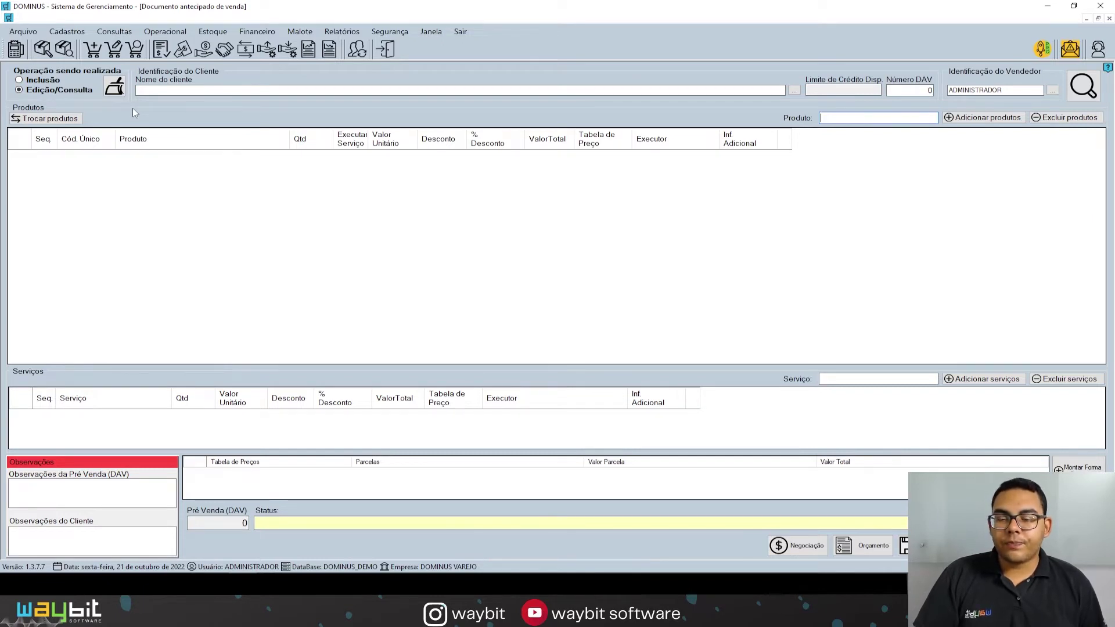
pyautogui.click(1083, 93)
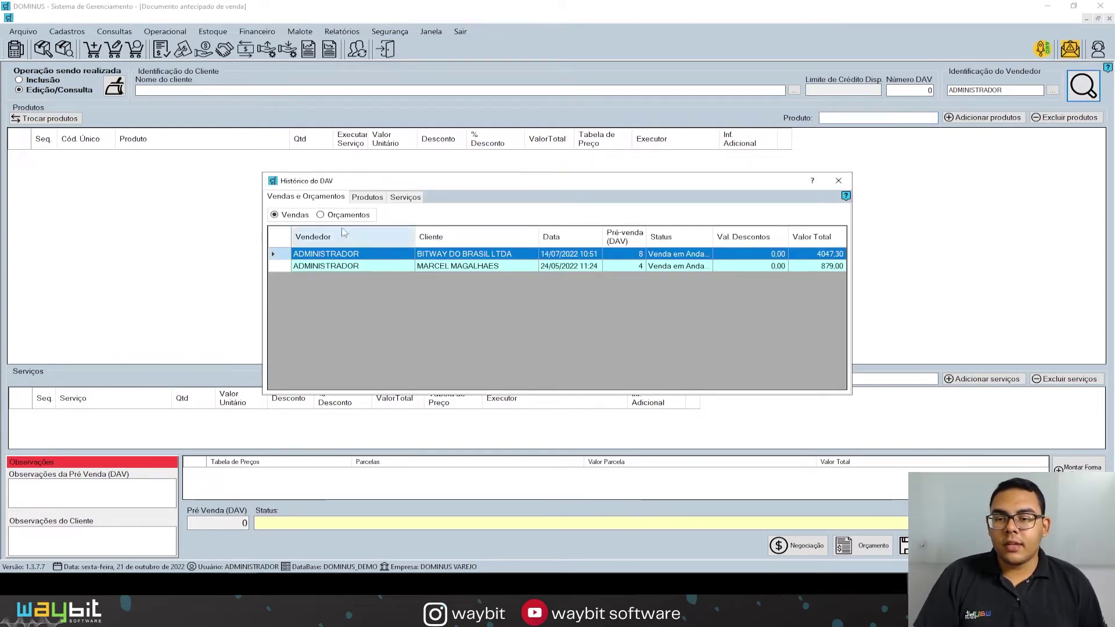
pyautogui.click(321, 215)
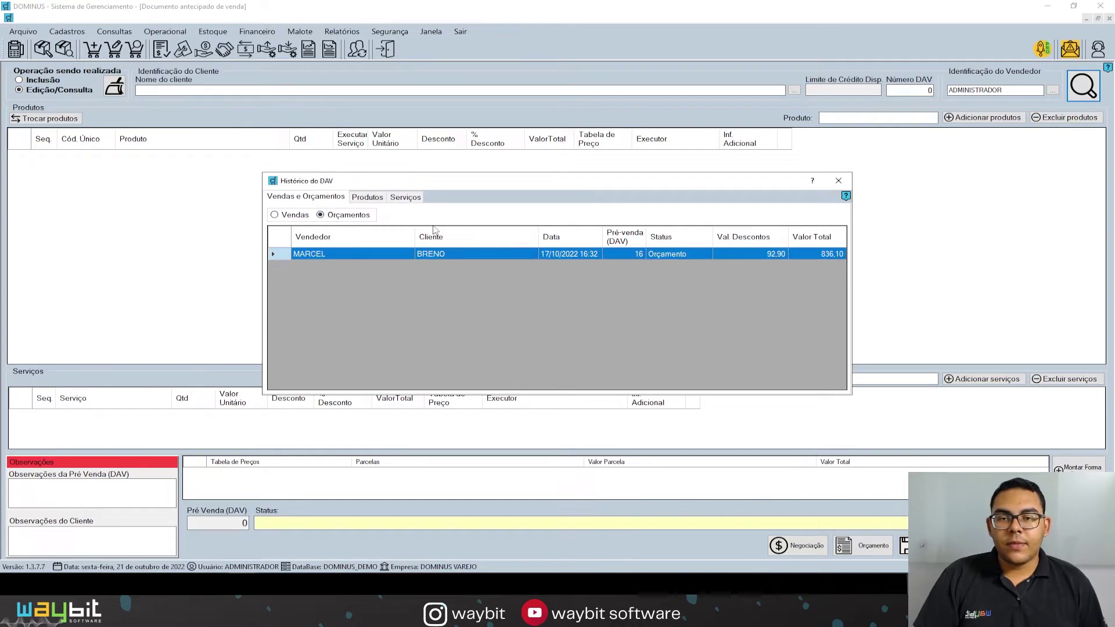
pyautogui.click(274, 215)
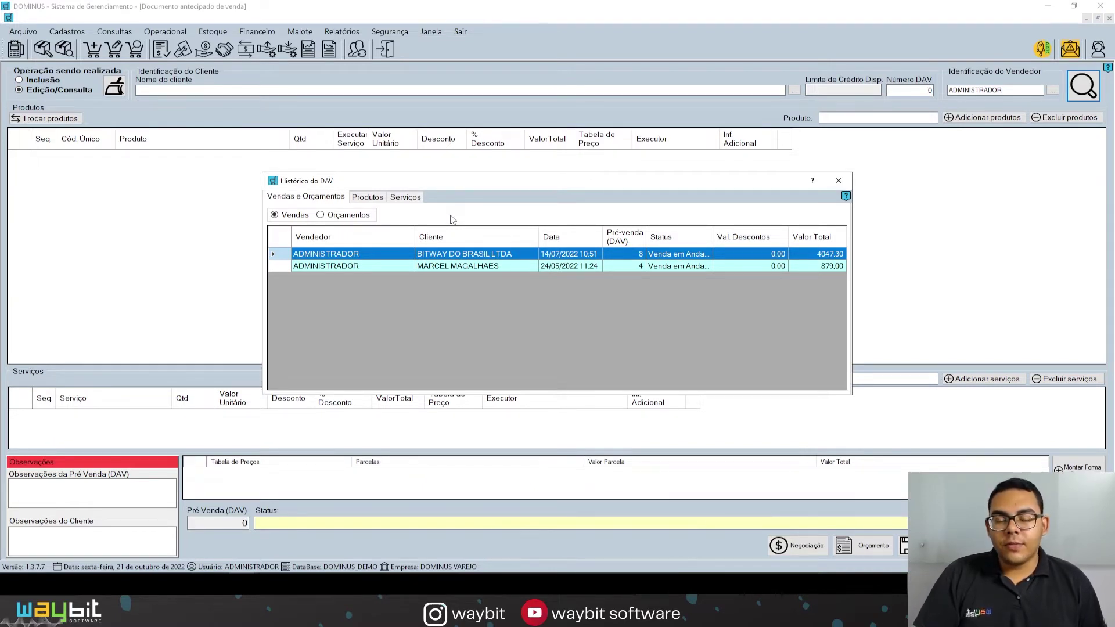
pyautogui.press('Escape')
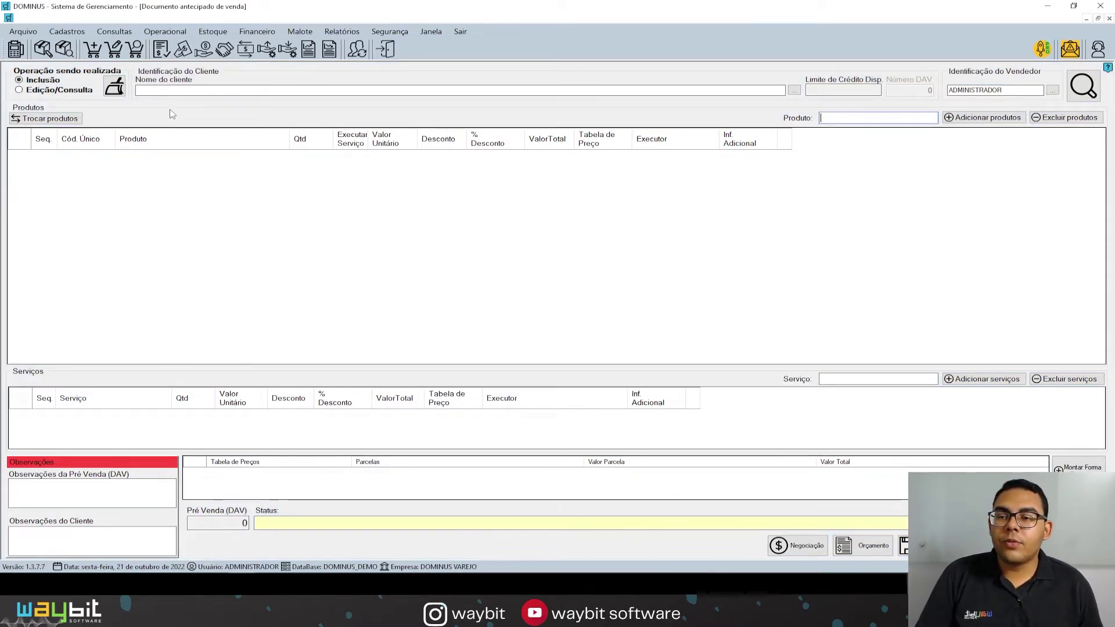
# - Try an unregistered customer's name, open the new customer registration with it, and cancel without saving
pyautogui.hotkey('shift', 'Tab')
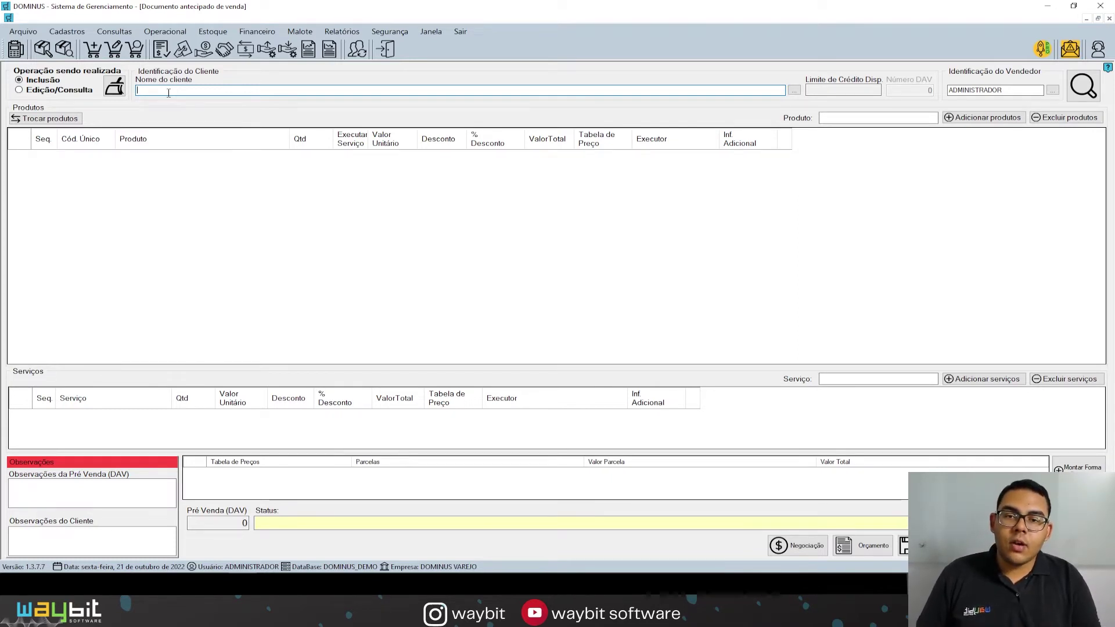
pyautogui.write('diego')
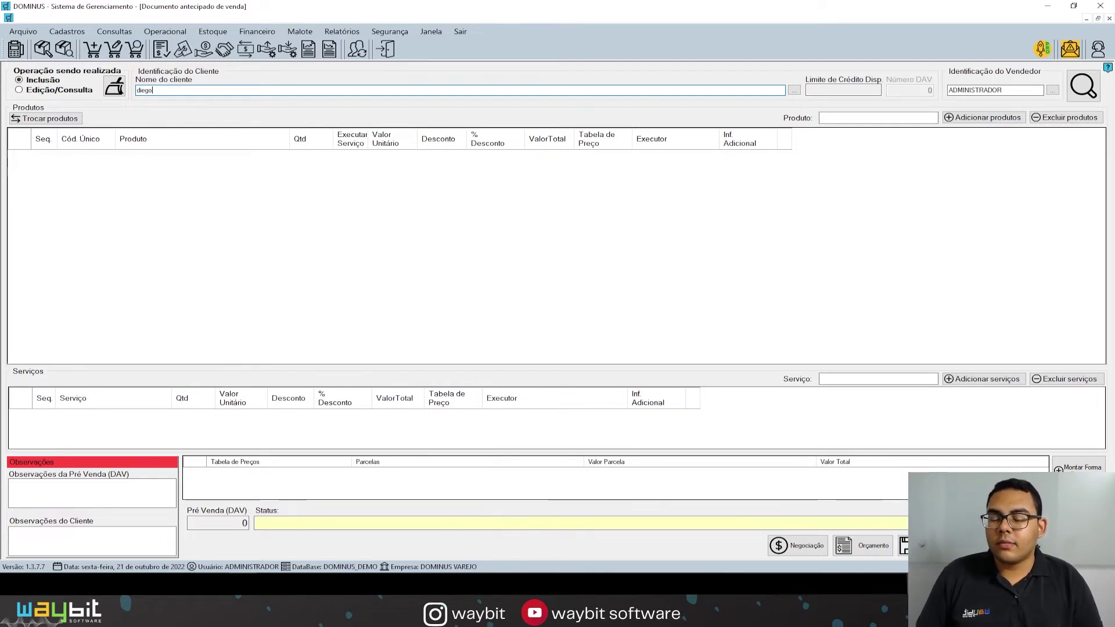
pyautogui.press('Return')
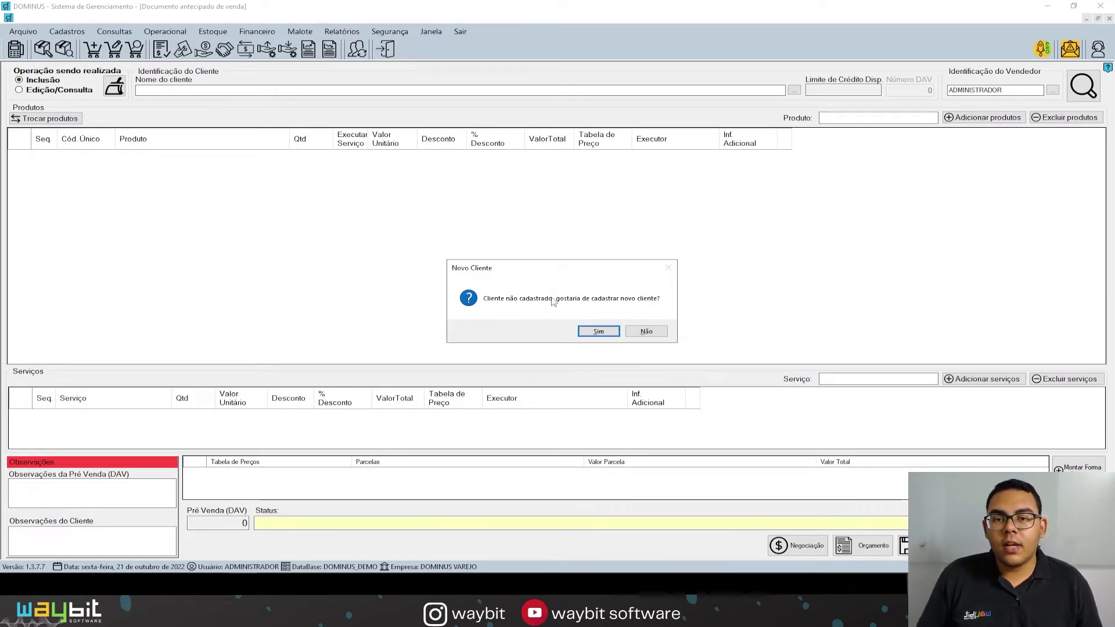
pyautogui.click(598, 331)
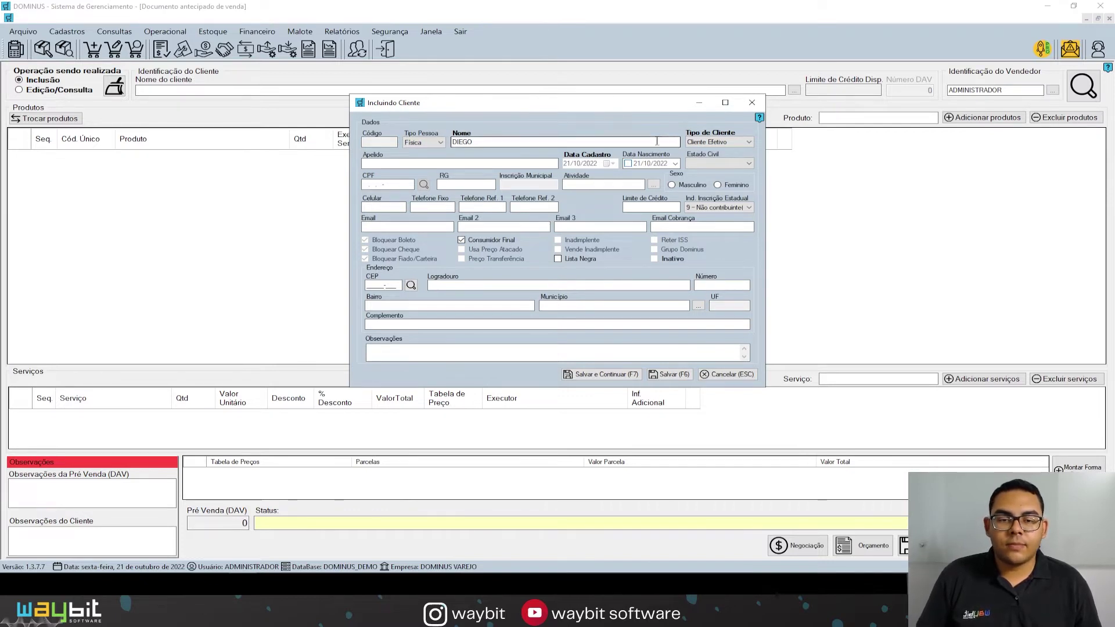
pyautogui.click(752, 103)
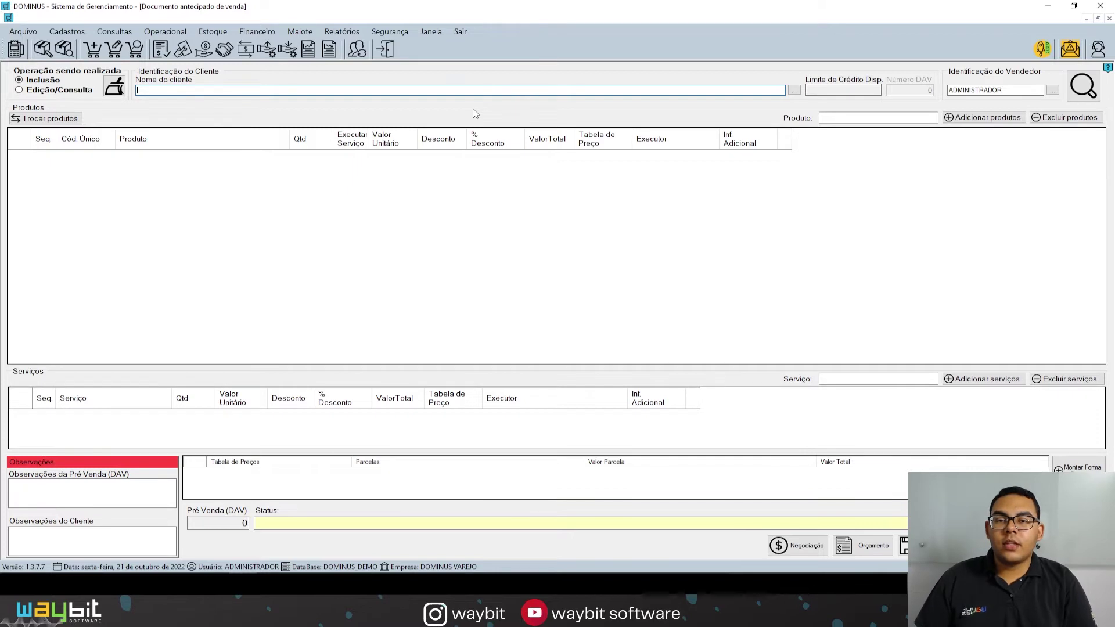
# - Assign a registered customer to the pre-sale by entering the customer's name and check the available credit limit
pyautogui.write('breno')
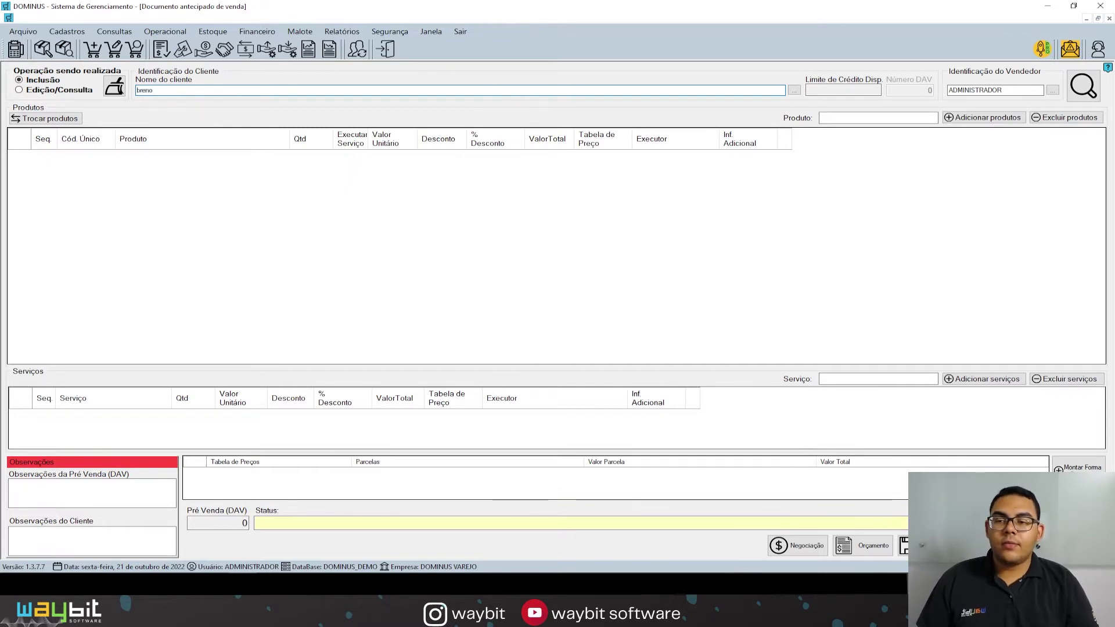
pyautogui.press('Return')
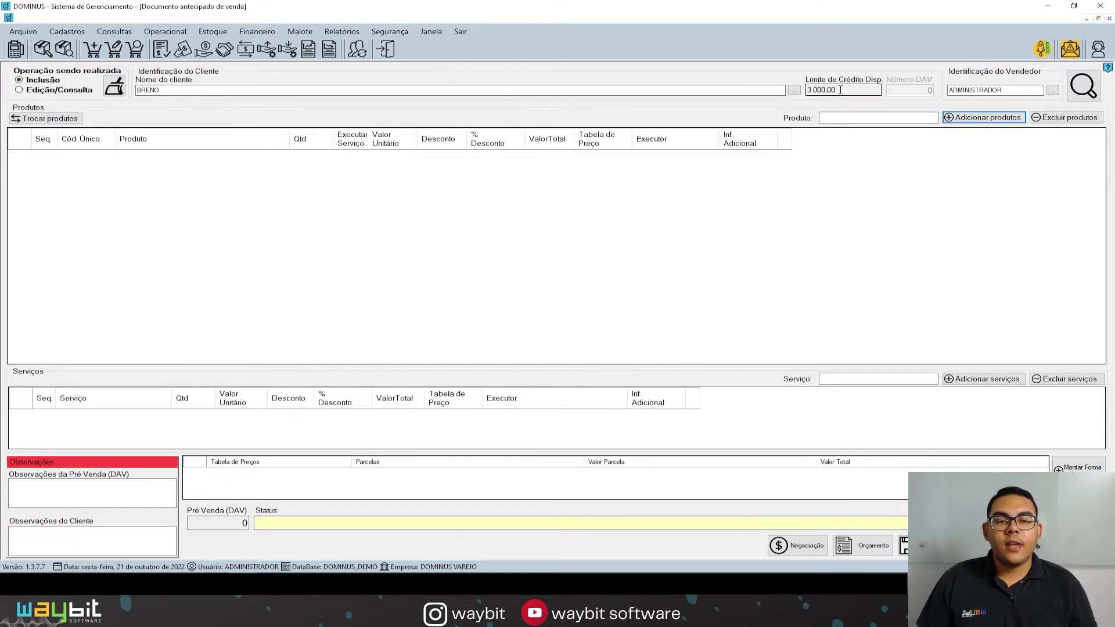
pyautogui.click(840, 90)
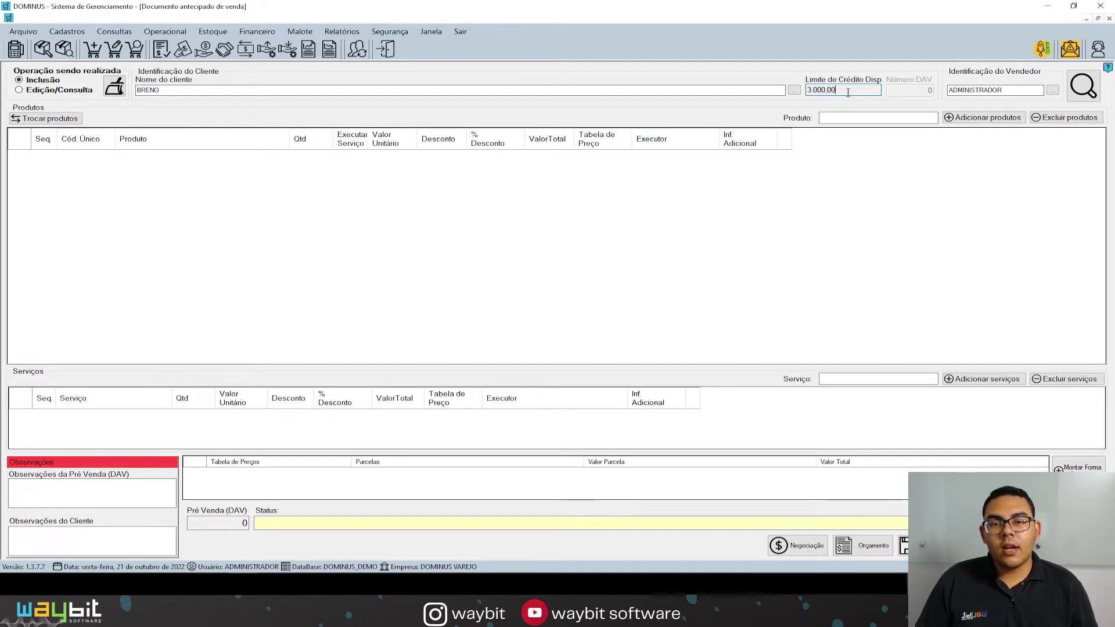
# - Replace the ADMINISTRADOR salesperson on the pre-sale with another seller's name
pyautogui.click(1011, 90)
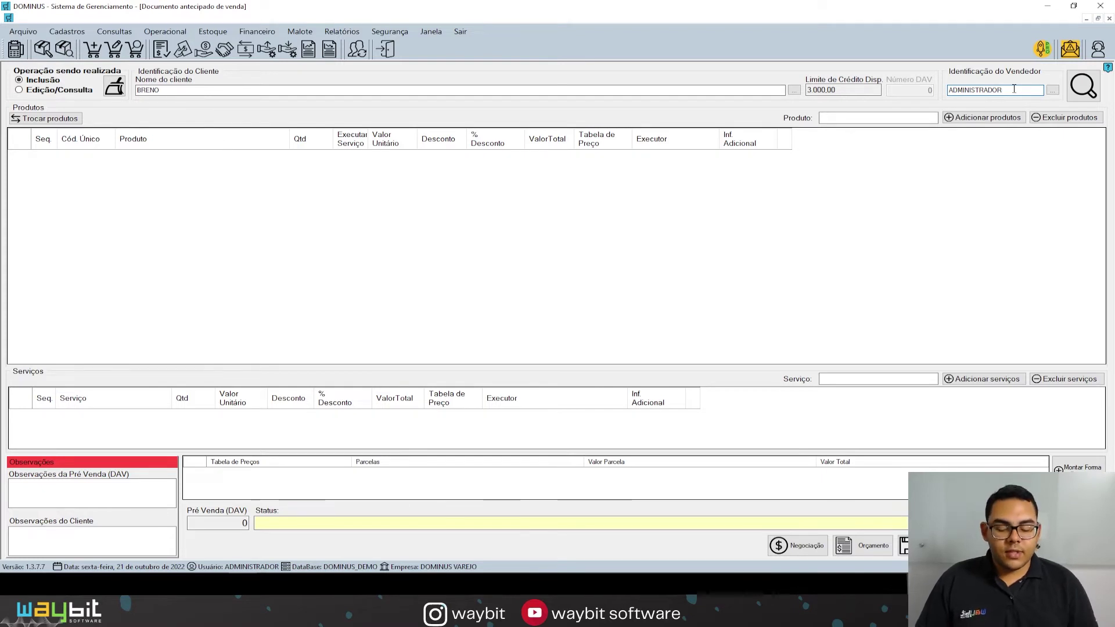
pyautogui.hotkey('ctrl', 'a')
pyautogui.press('BackSpace')
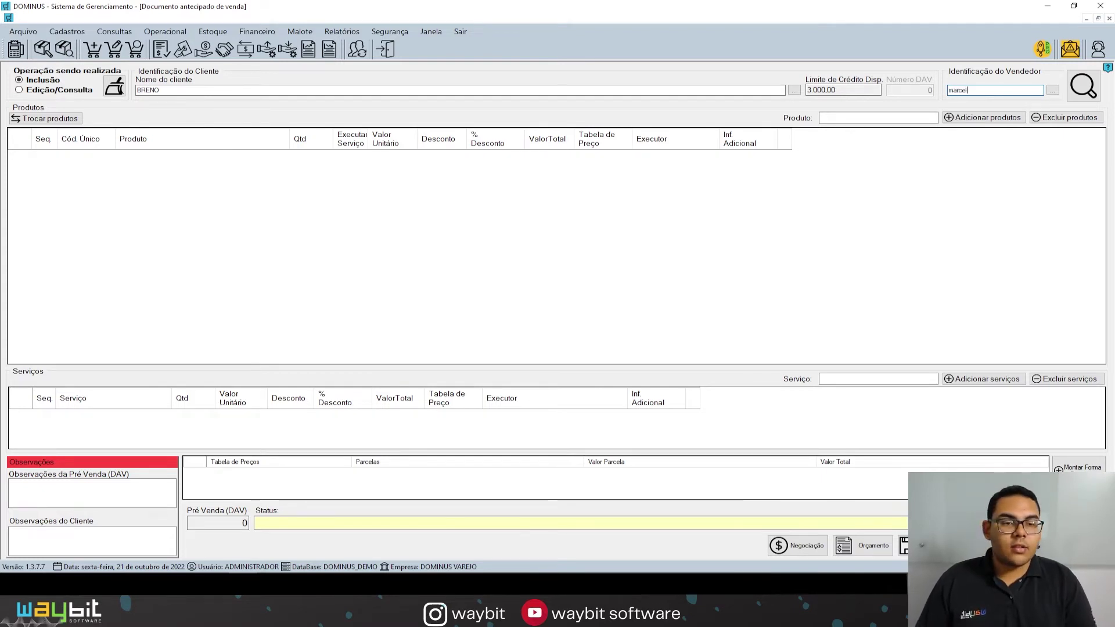
pyautogui.press('Return')
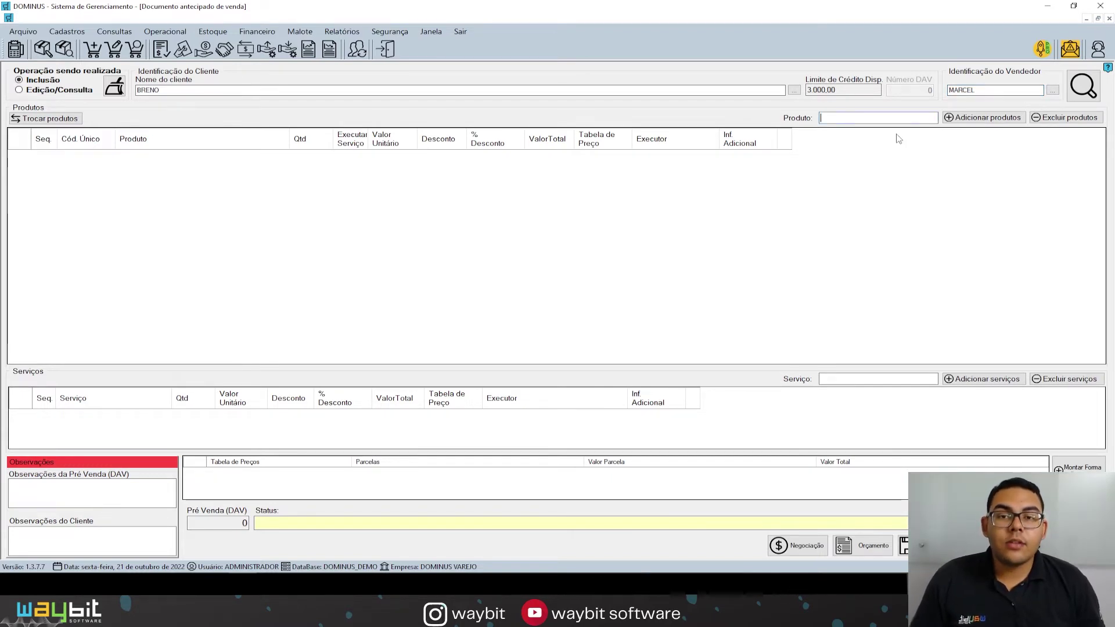
# - Add the product with code a32 to the pre-sale and clear the product code entry
pyautogui.click(858, 118)
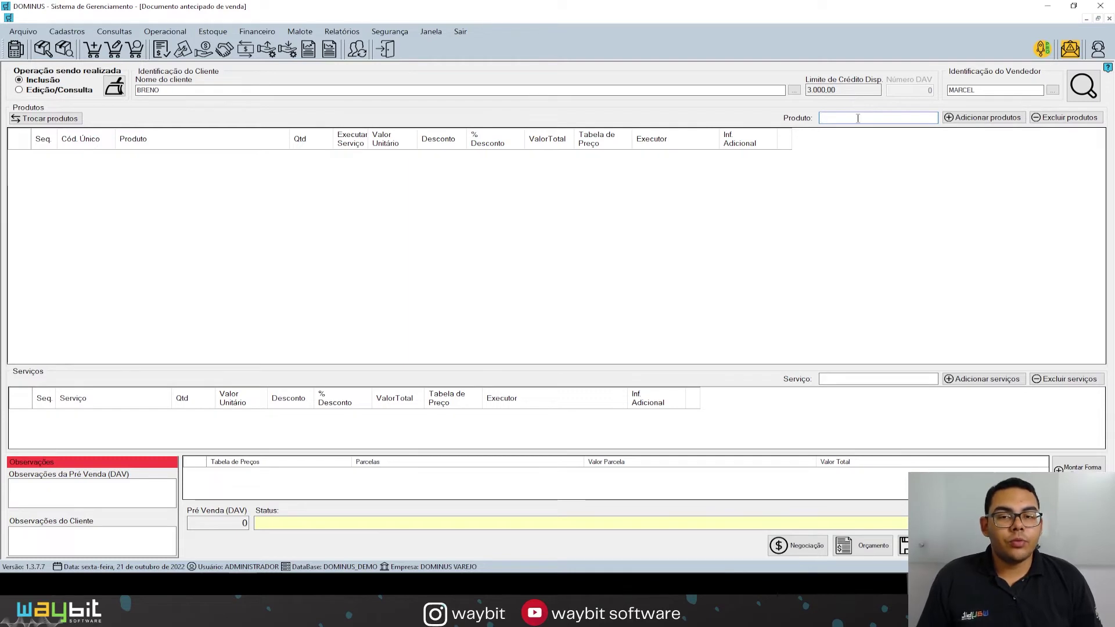
pyautogui.click(847, 378)
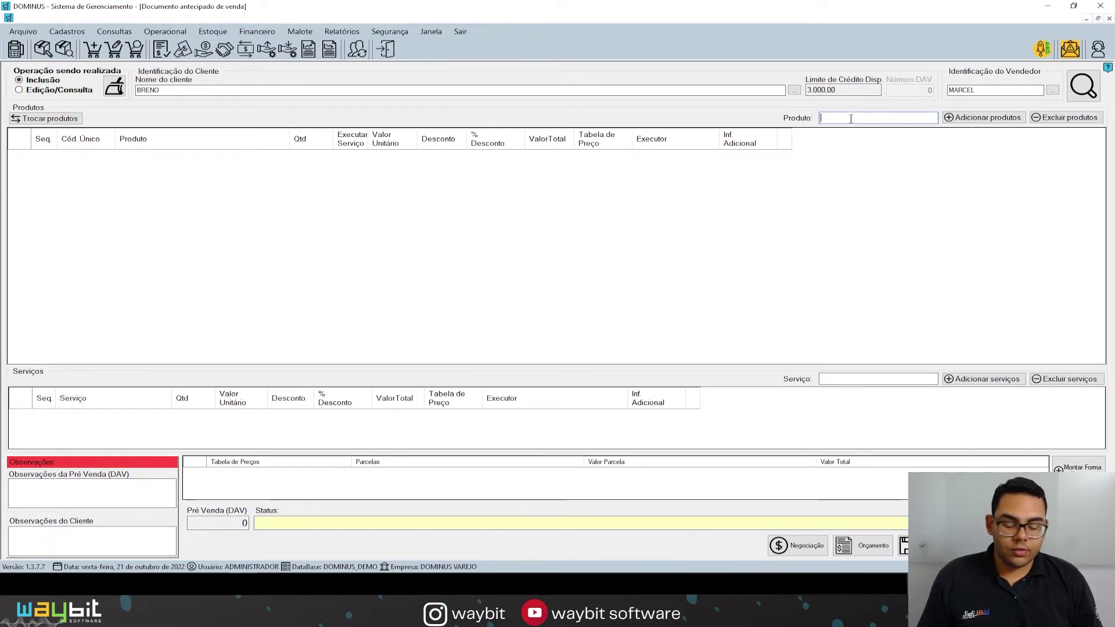
pyautogui.write('a32')
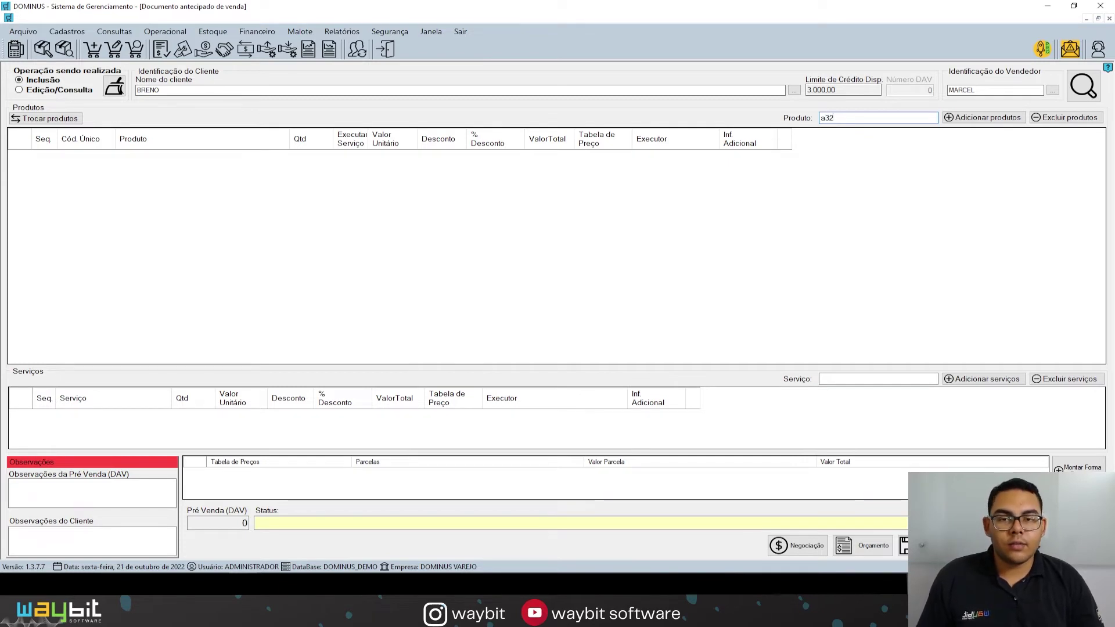
pyautogui.press('Return')
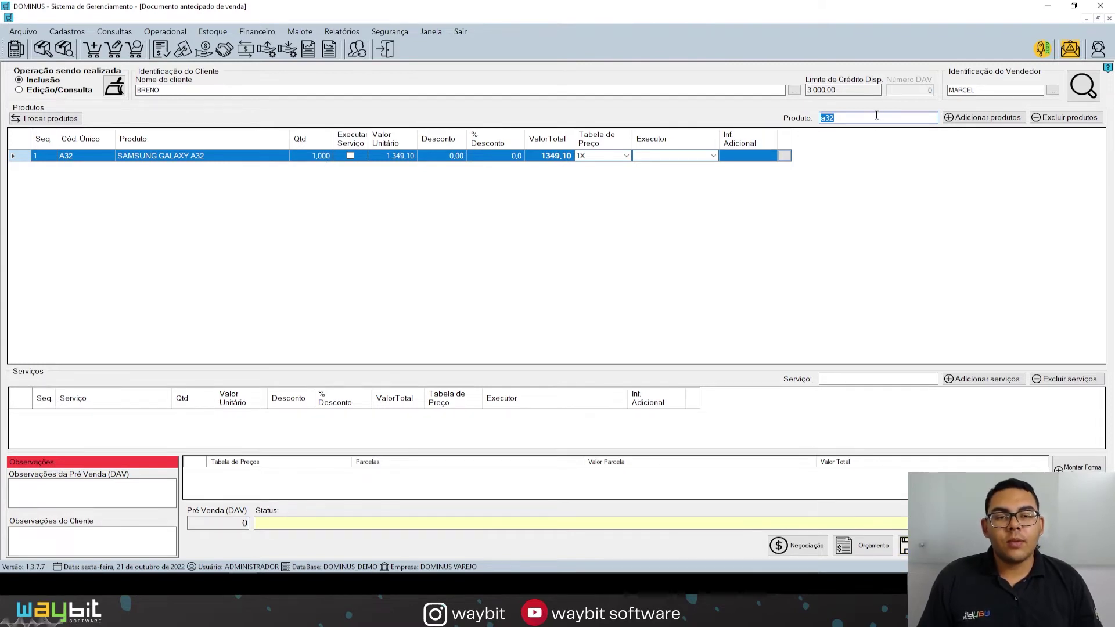
pyautogui.click(875, 118)
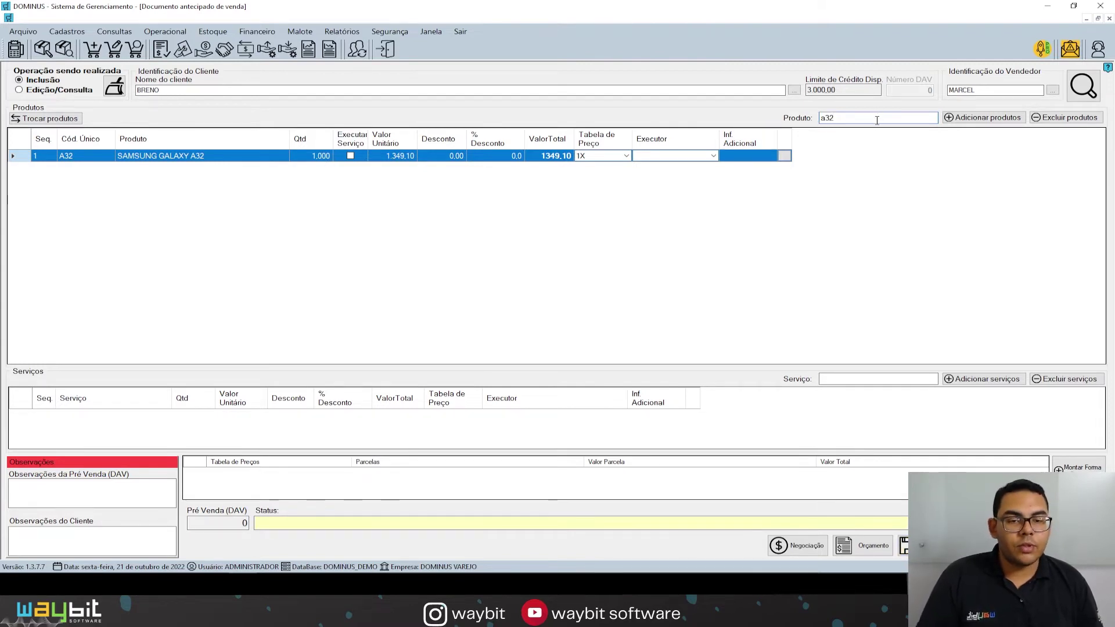
pyautogui.press('BackSpace')
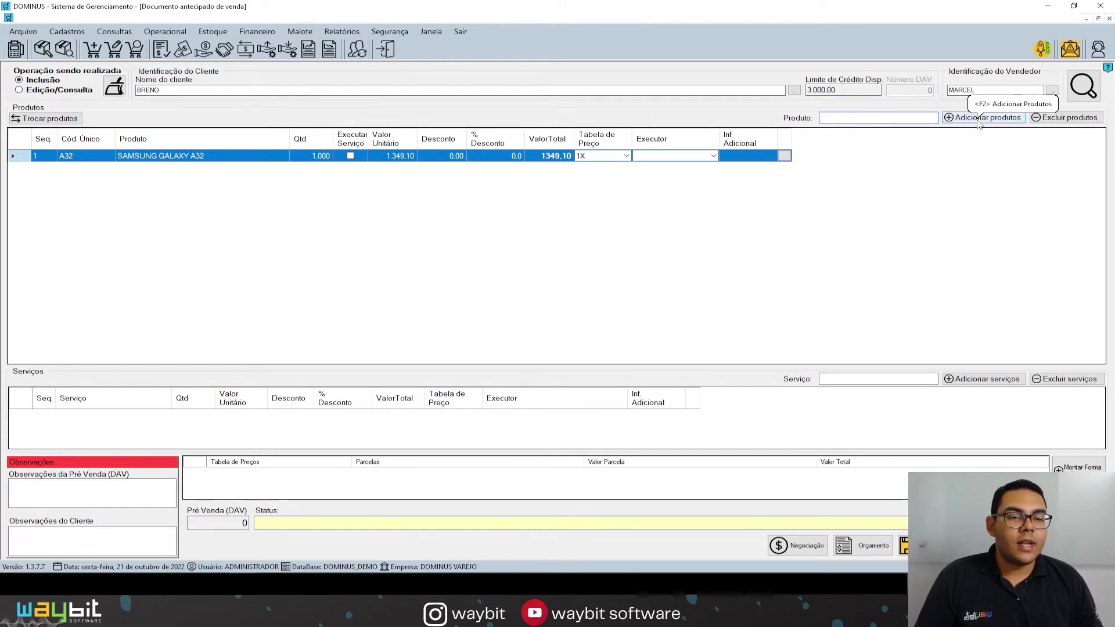
# - Open the product lookup for adding products and search for SAMSUNG
pyautogui.click(981, 118)
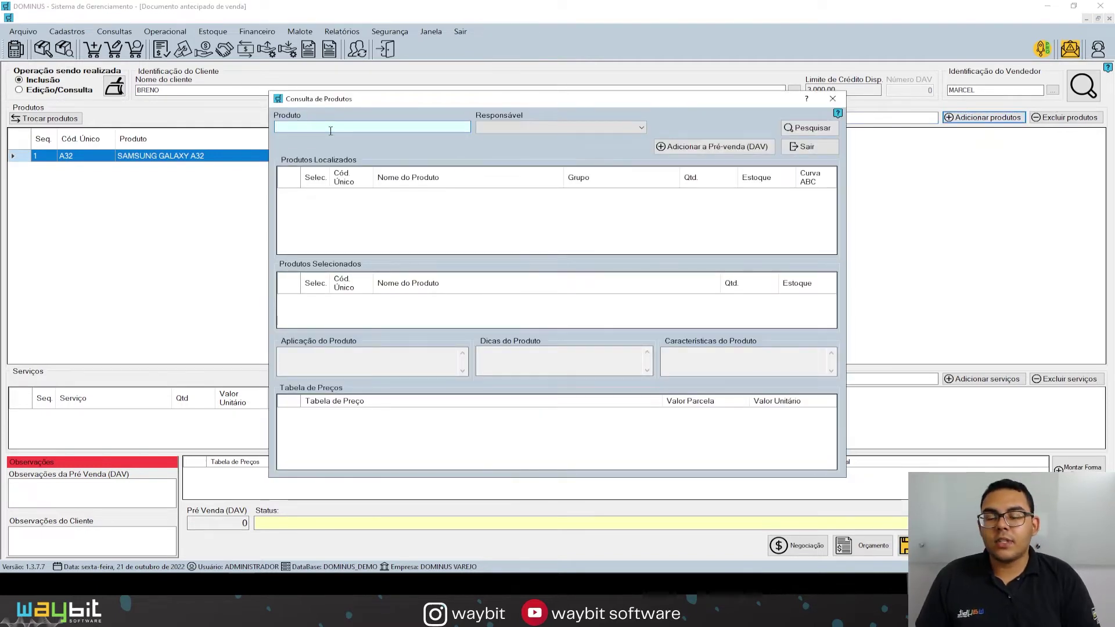
pyautogui.write('SAMS')
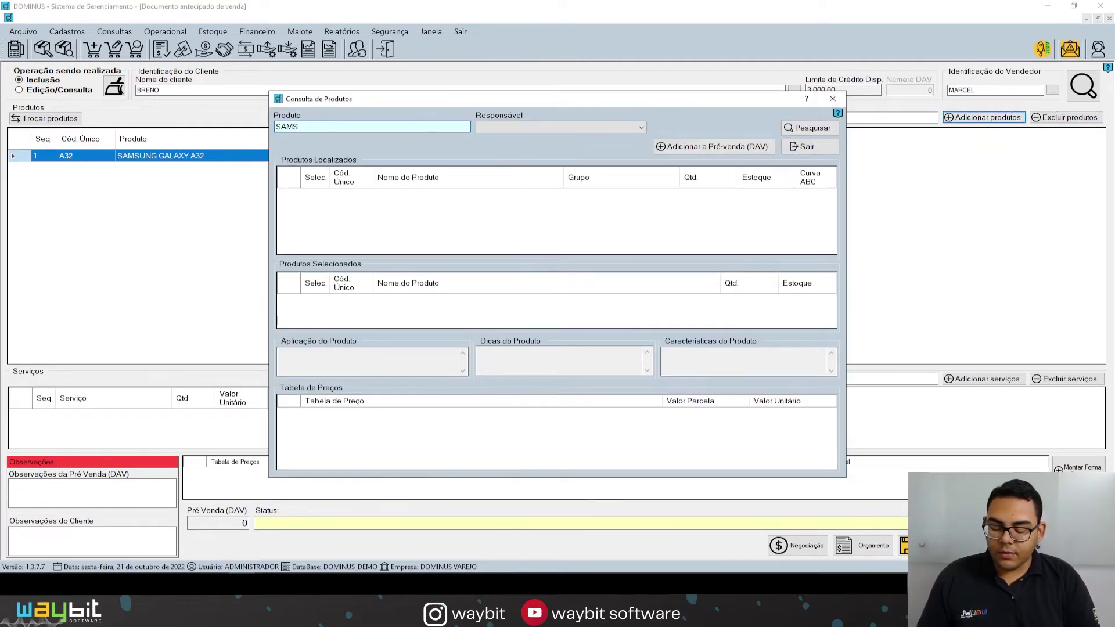
pyautogui.write('UNG')
pyautogui.press('Return')
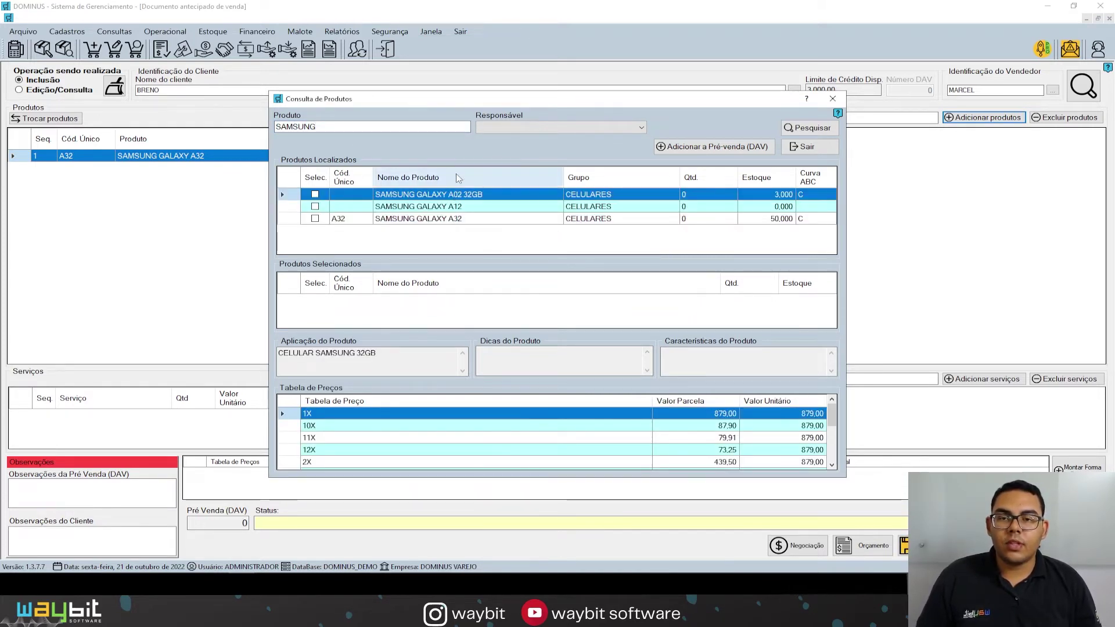
# - Replace the product search term with CELULAR and run the search
pyautogui.click(349, 128)
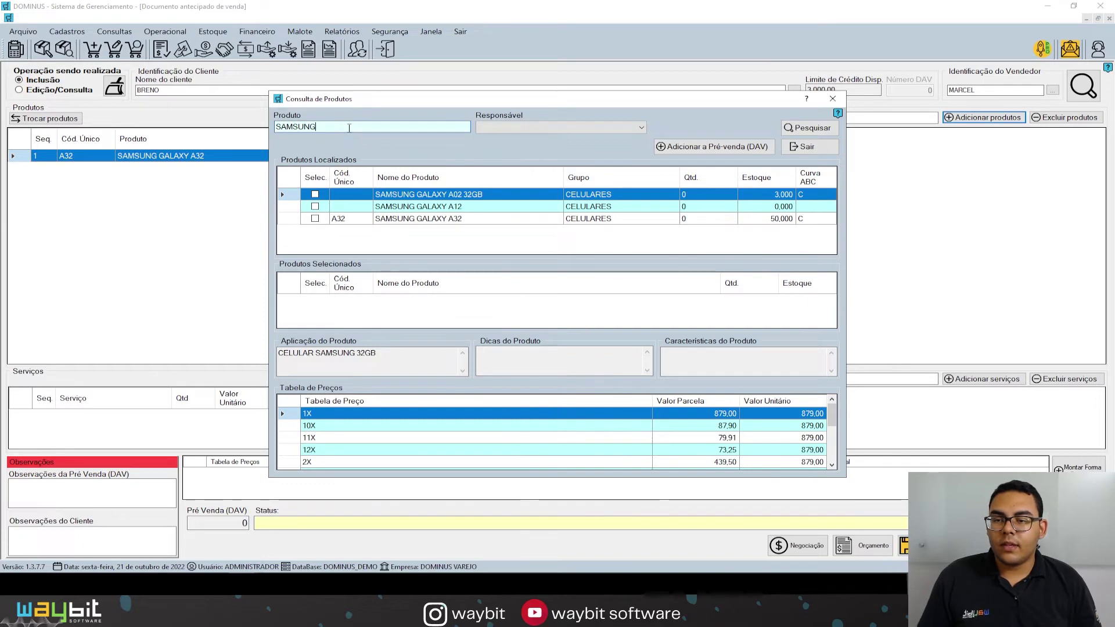
pyautogui.press('BackSpace')
pyautogui.press('BackSpace')
pyautogui.press('BackSpace')
pyautogui.press('BackSpace')
pyautogui.press('BackSpace')
pyautogui.press('BackSpace')
pyautogui.press('BackSpace')
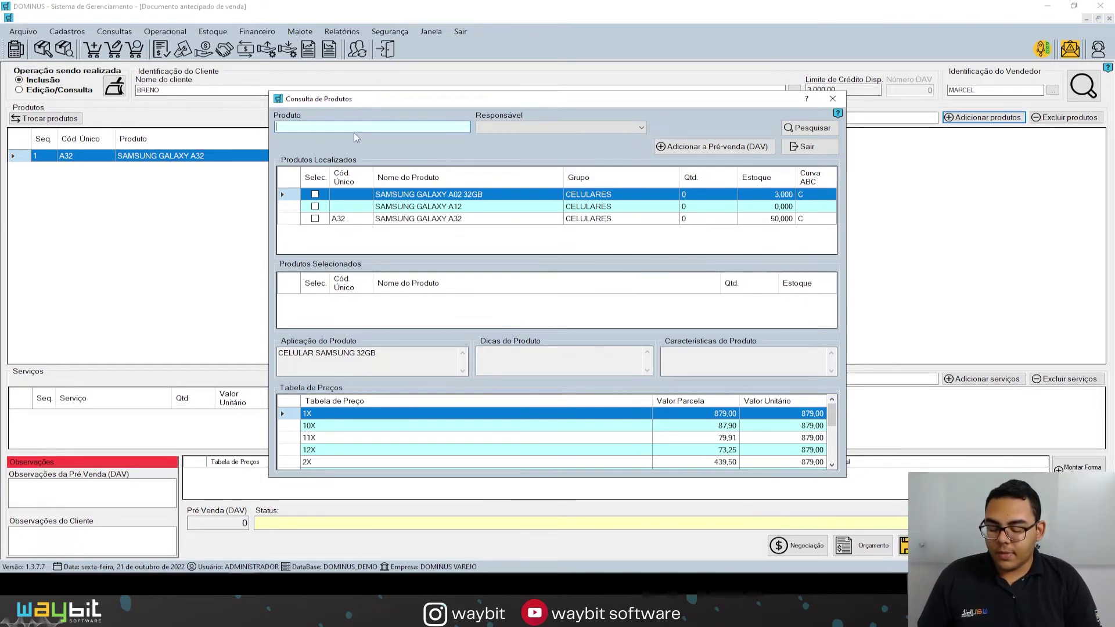
pyautogui.write('CELULAR')
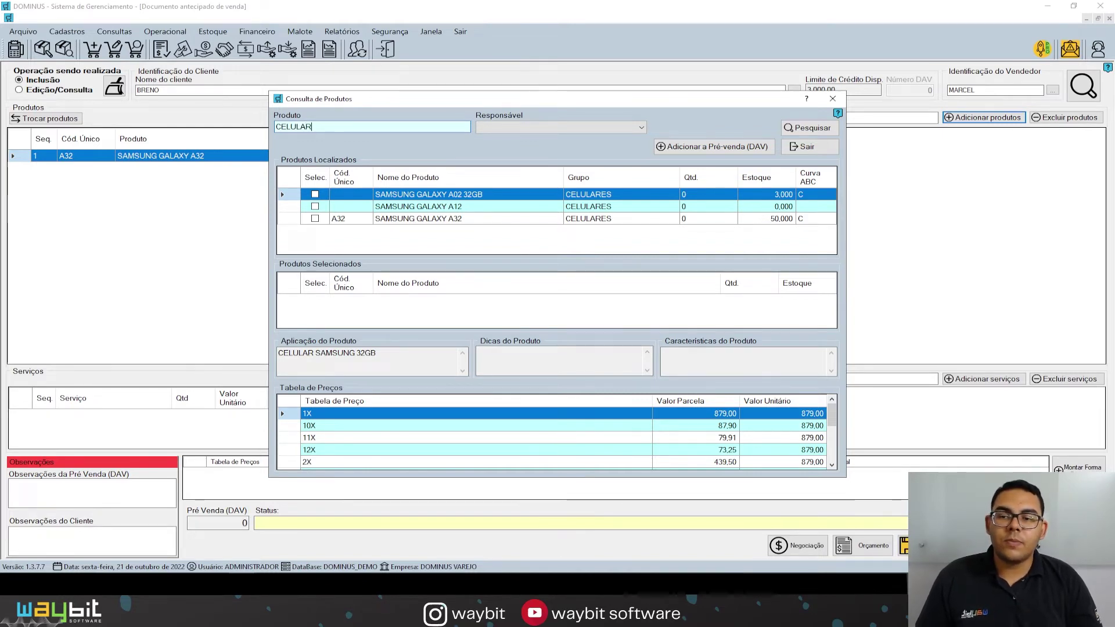
pyautogui.press('Return')
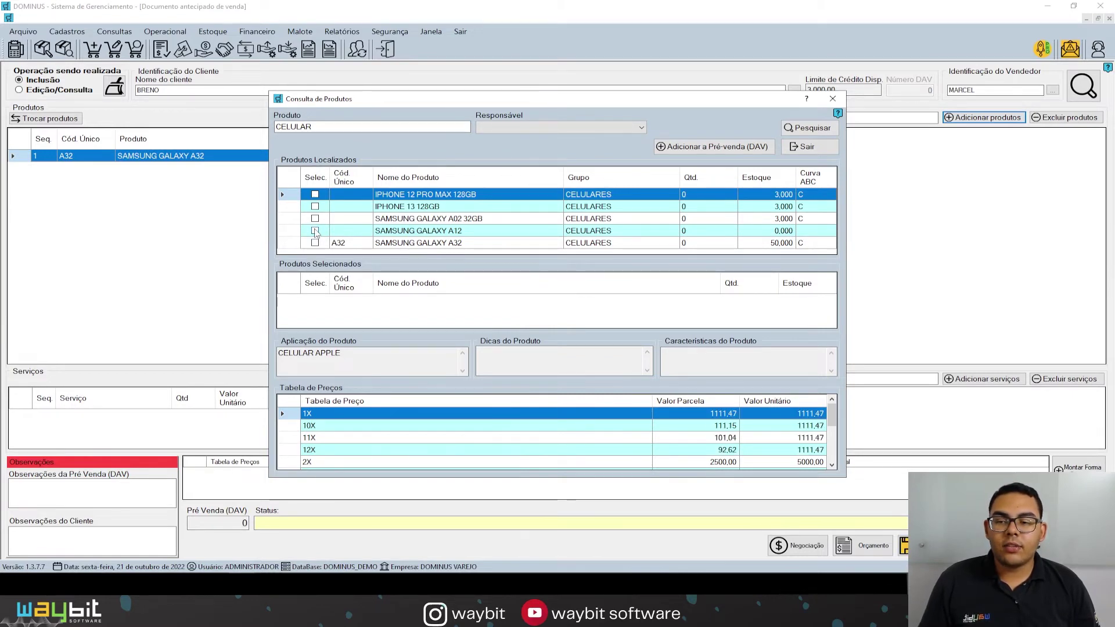
# - Select the SAMSUNG GALAXY A12 in the search results, set its quantity to 1 and add it to the pre-sale
pyautogui.click(315, 231)
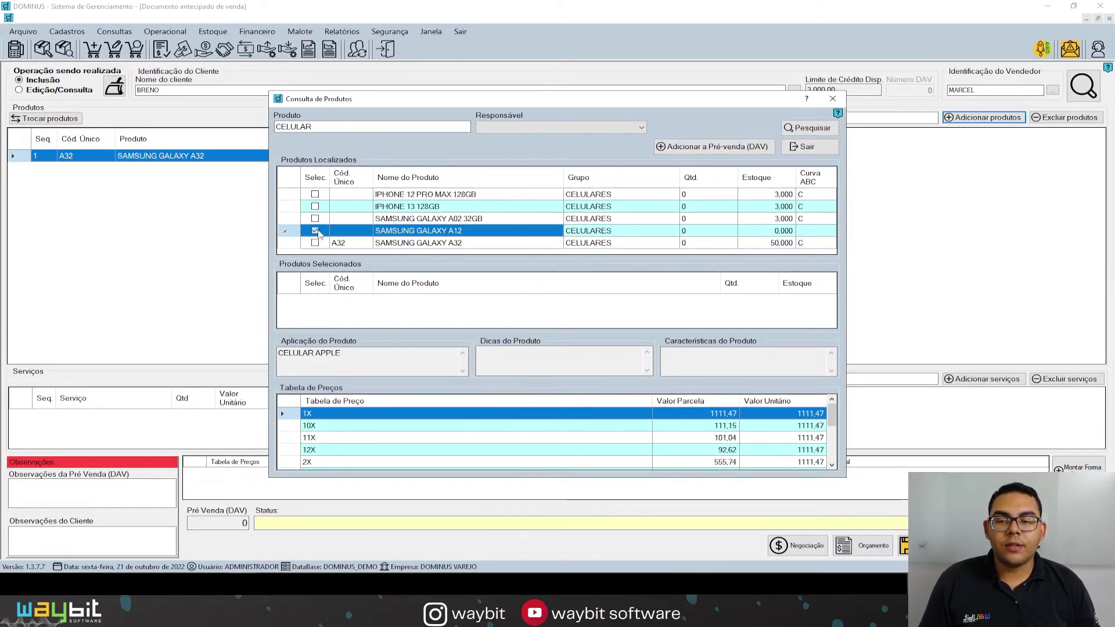
pyautogui.click(683, 232)
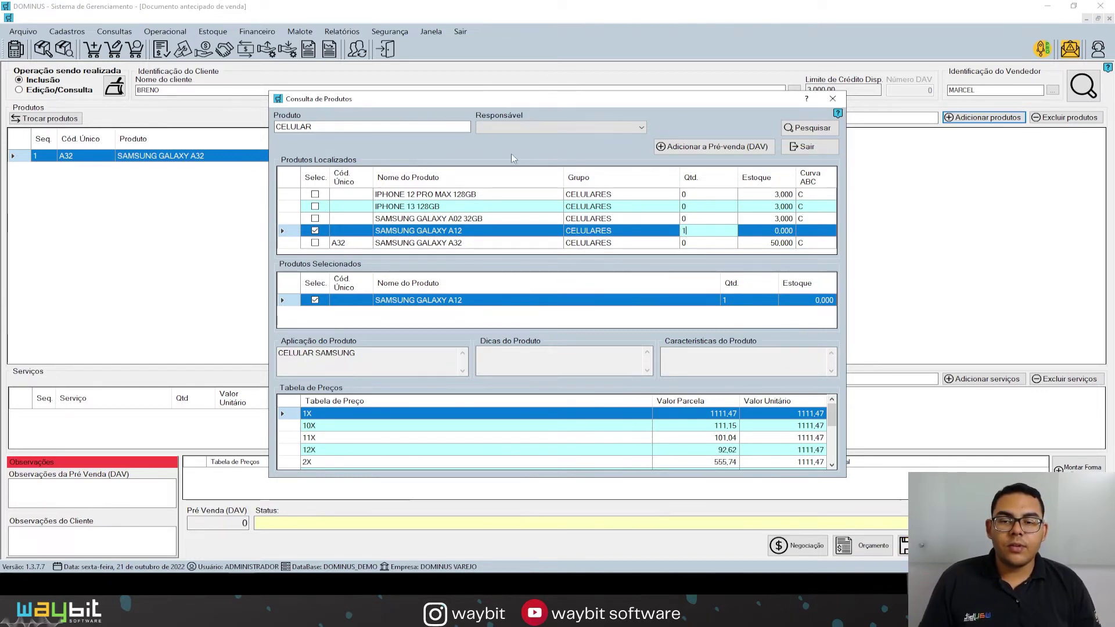
pyautogui.click(708, 146)
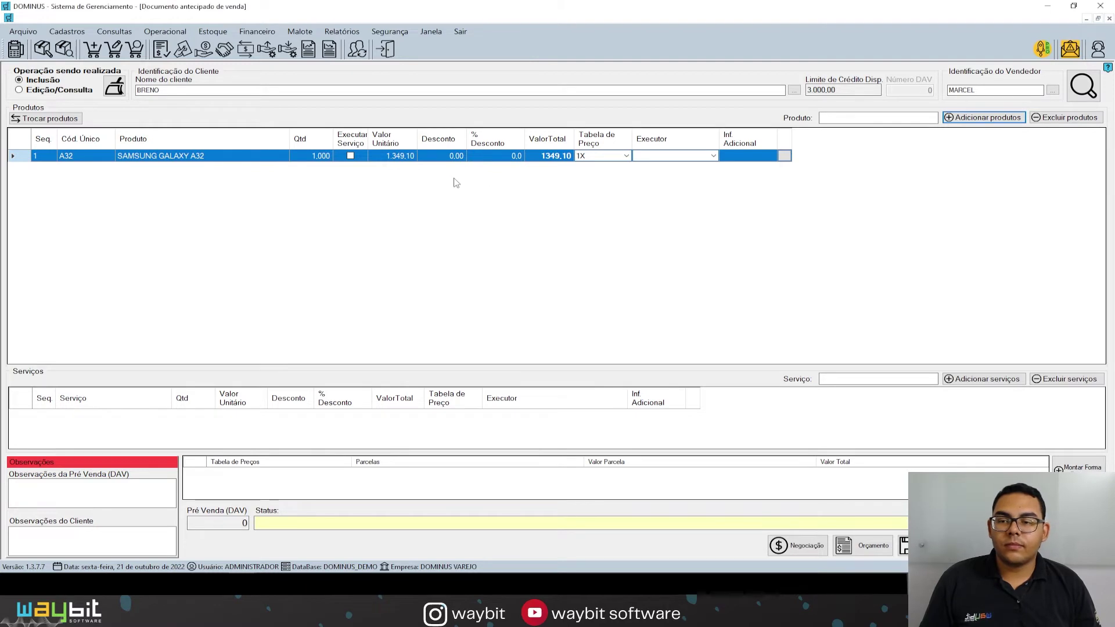
pyautogui.click(314, 155)
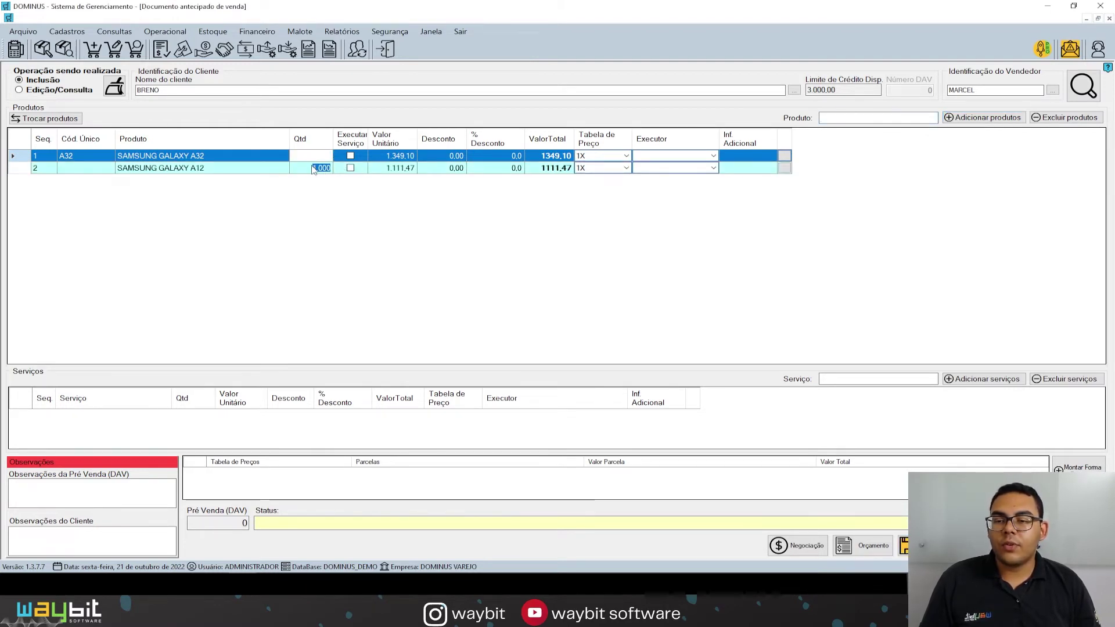
pyautogui.press('Return')
pyautogui.click(314, 157)
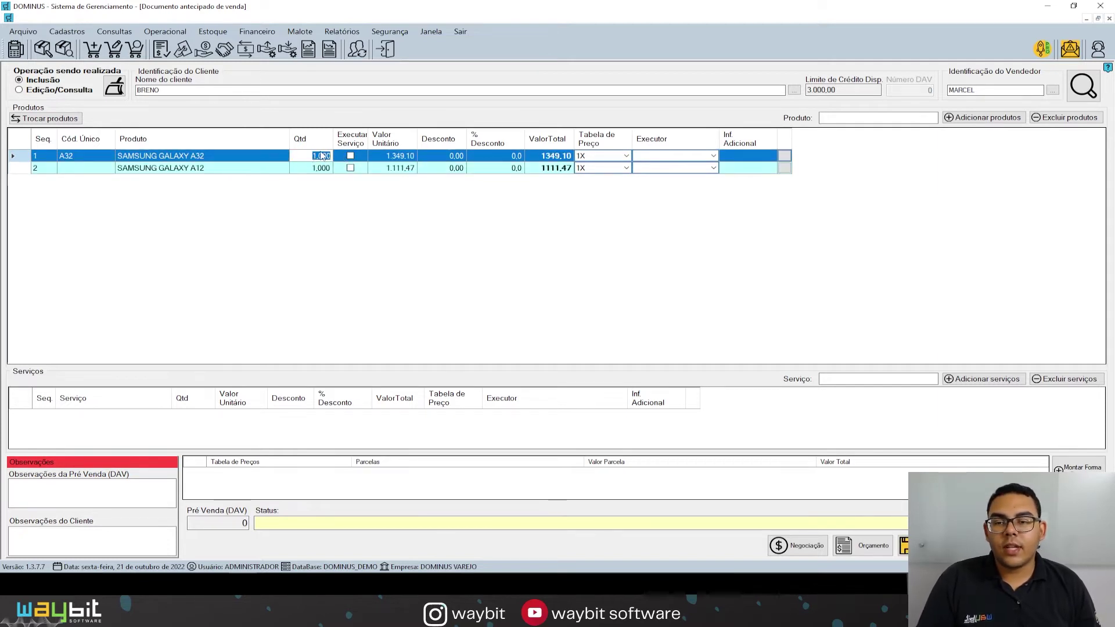
# - Give the SAMSUNG GALAXY A32 line a discount amount of 50
pyautogui.click(448, 157)
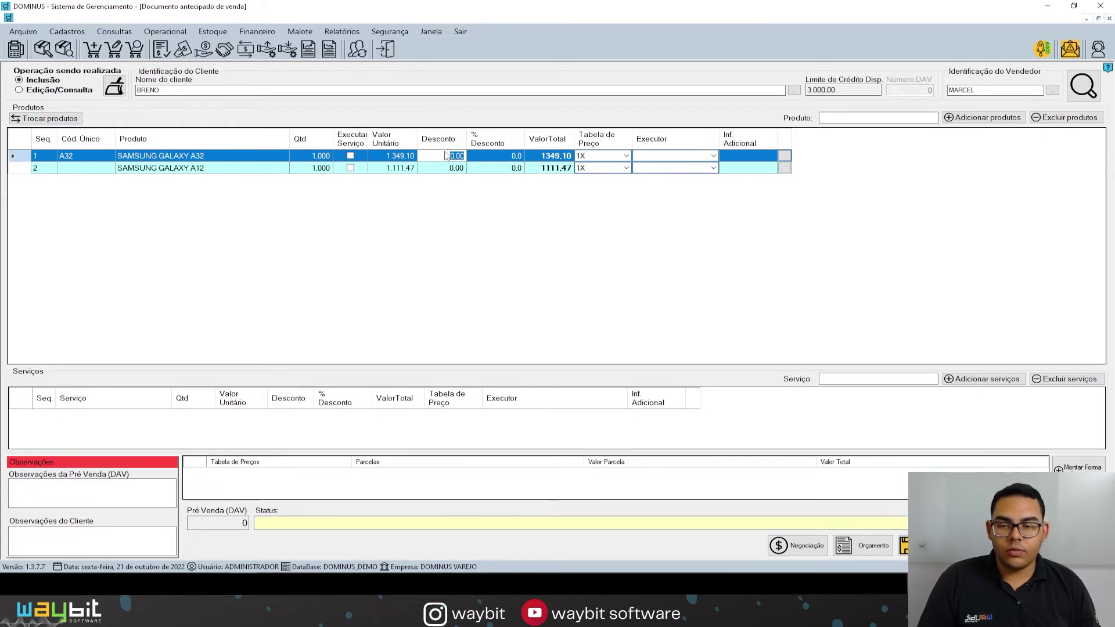
pyautogui.write('50')
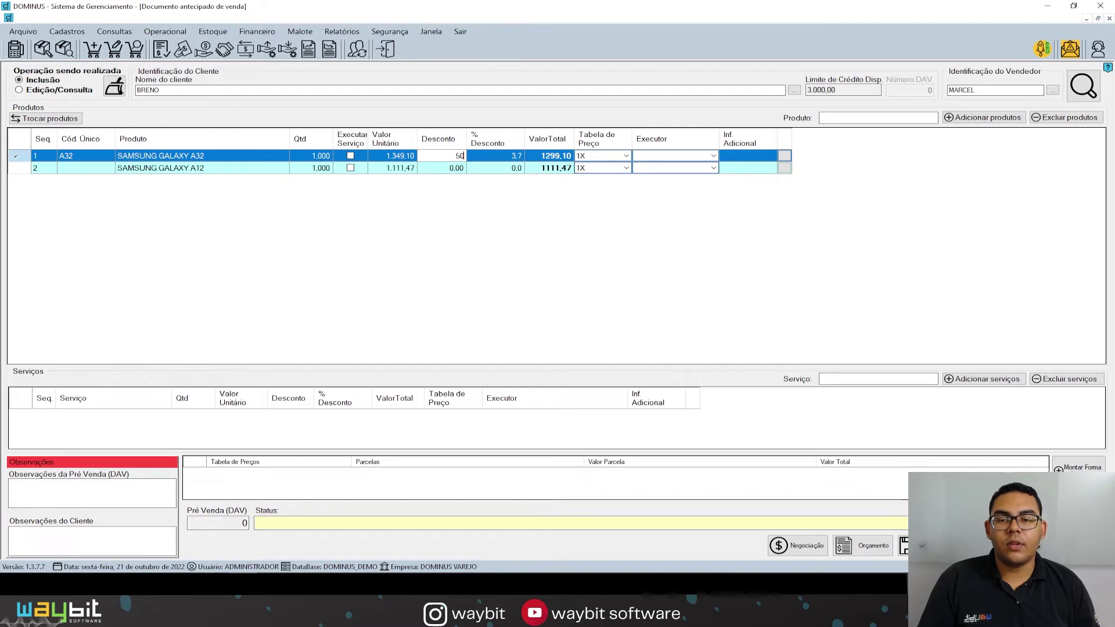
pyautogui.click(508, 168)
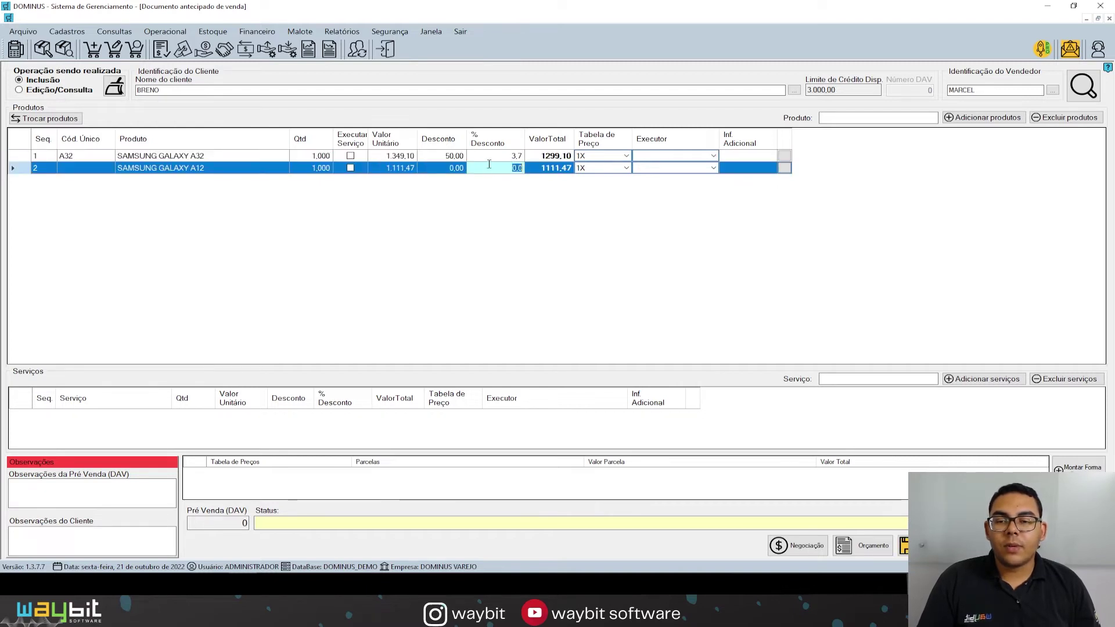
# - Set the discount percentage of the SAMSUNG GALAXY A32 line to 10
pyautogui.click(506, 156)
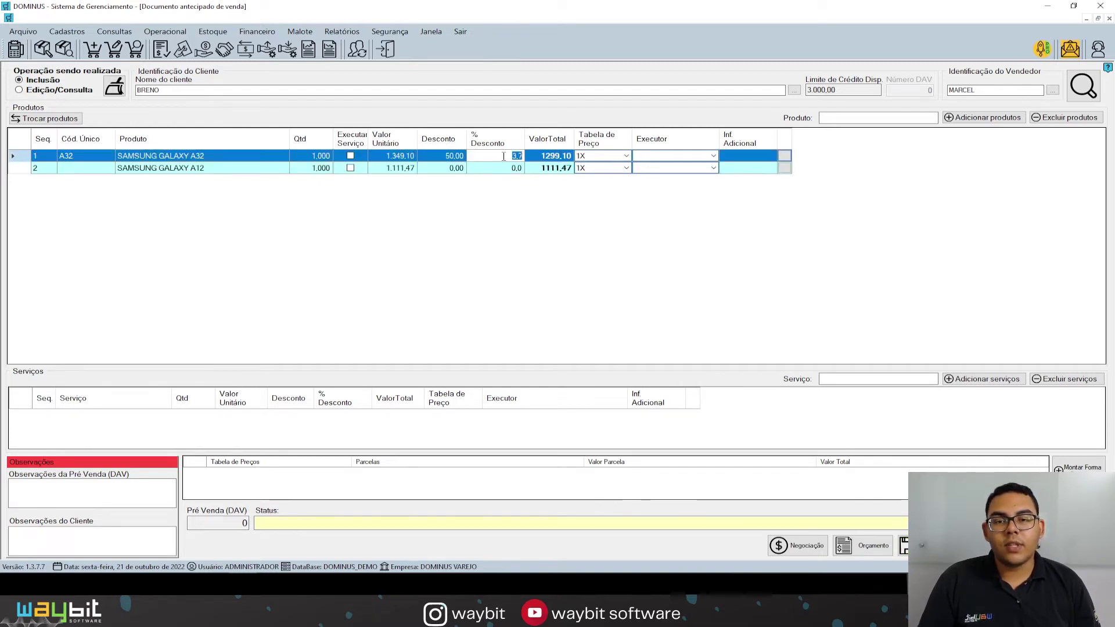
pyautogui.write('10')
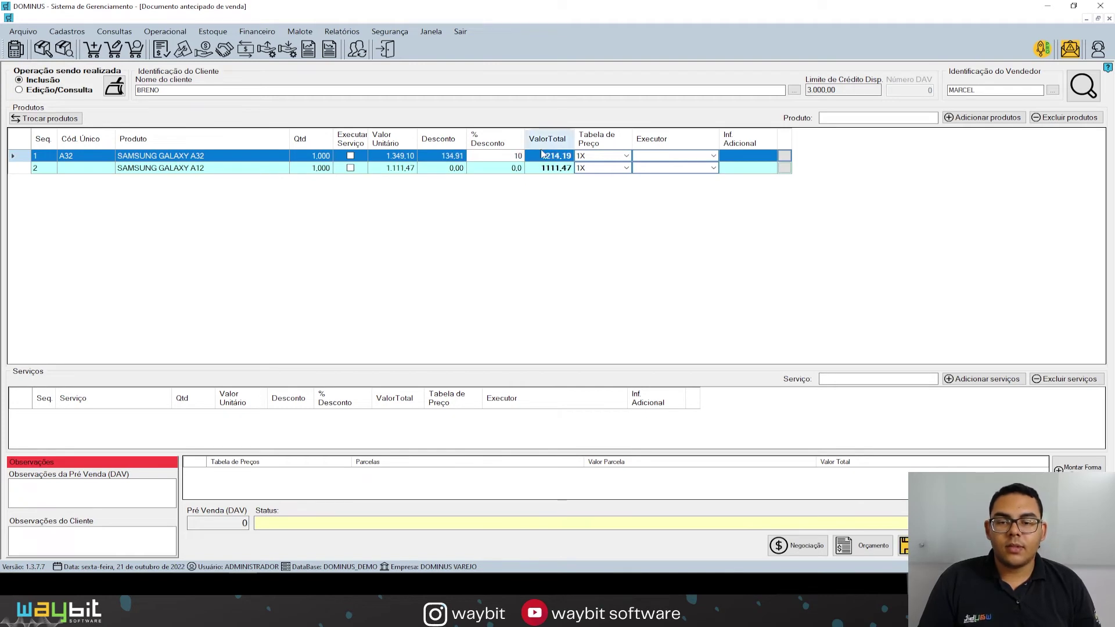
pyautogui.click(458, 168)
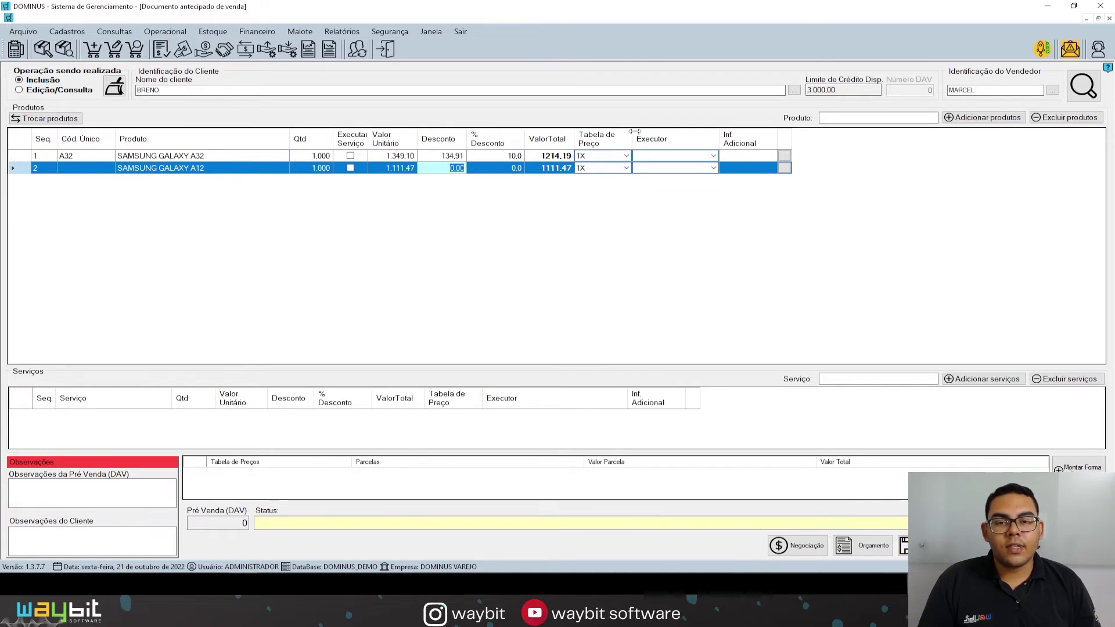
# - Set the SAMSUNG GALAXY A32's price table to 4X, and open and close its additional information window
pyautogui.click(626, 157)
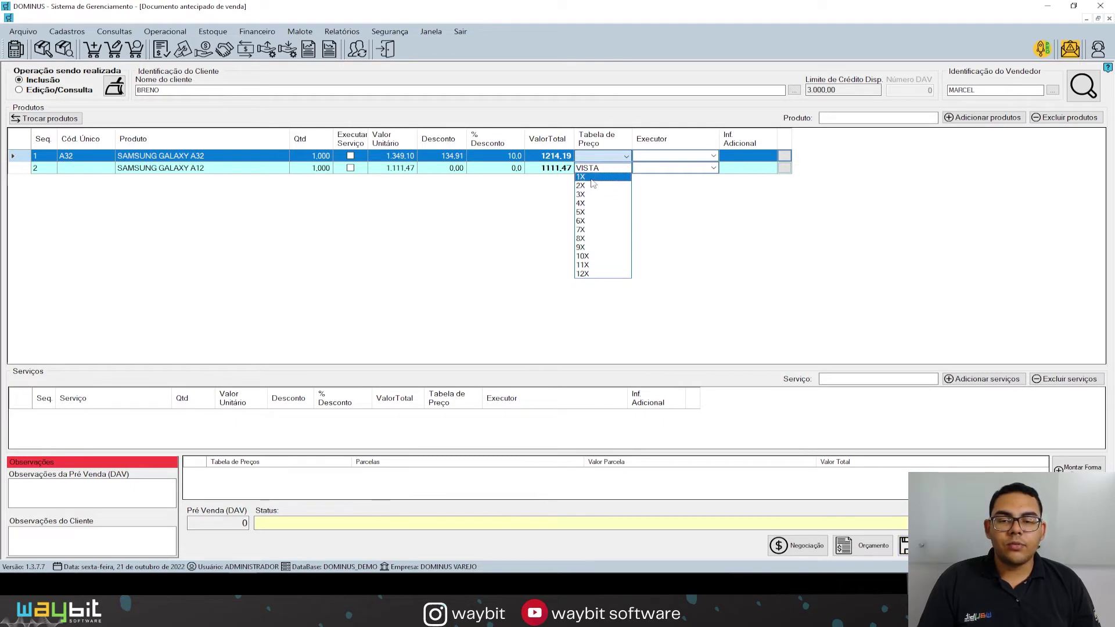
pyautogui.click(593, 203)
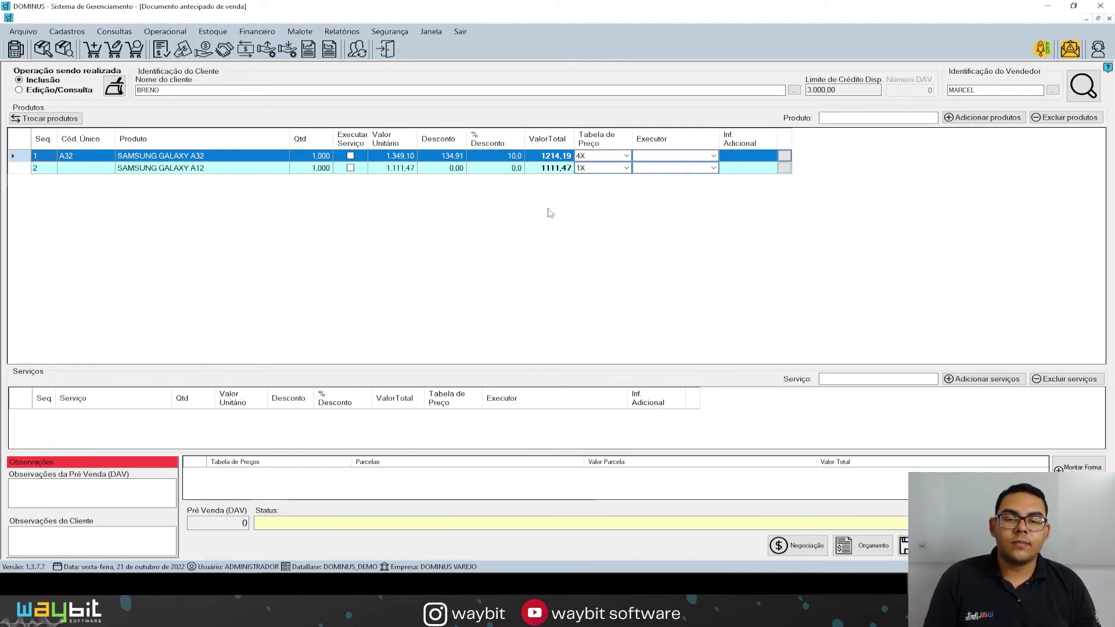
pyautogui.click(784, 156)
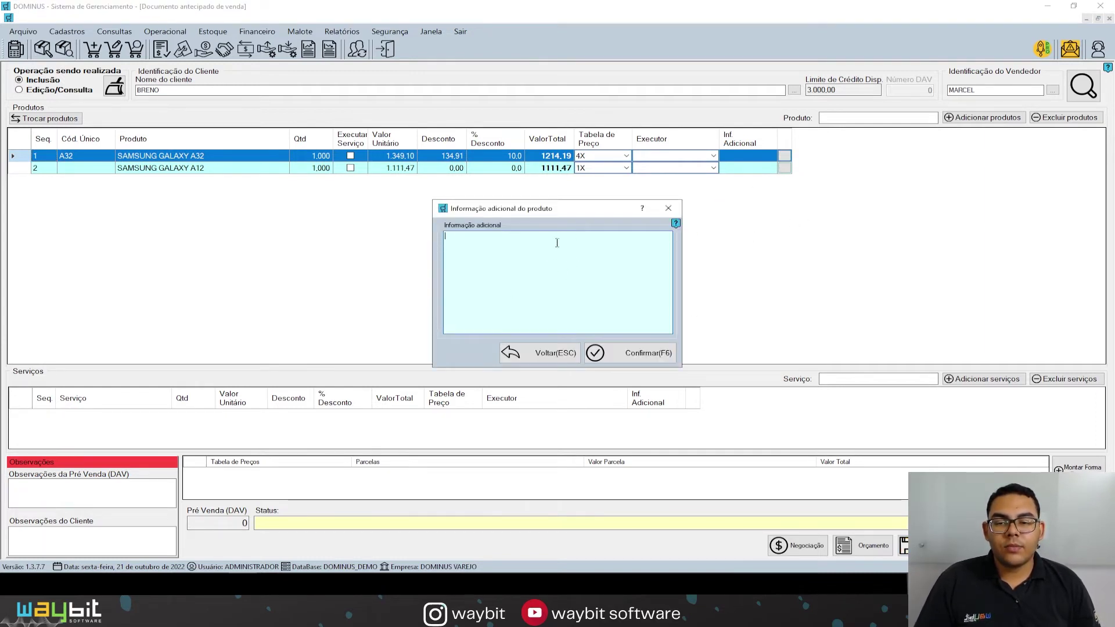
pyautogui.click(668, 208)
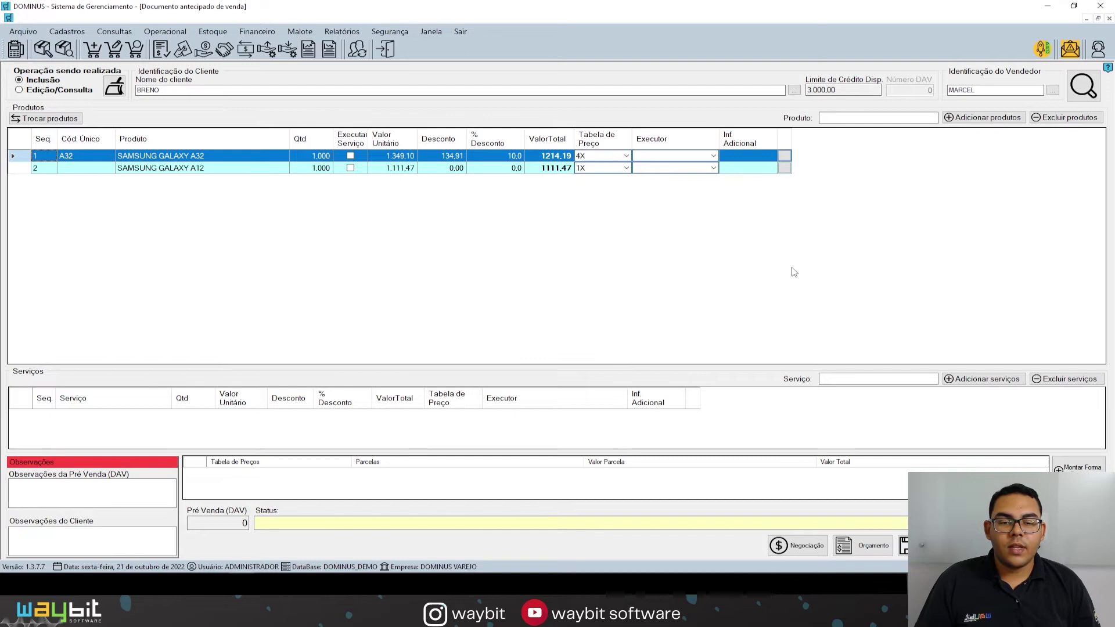
# - Add the service "troca de tela" to the pre-sale and remove the SAMSUNG GALAXY A12 from the products
pyautogui.click(884, 378)
pyautogui.write('troca')
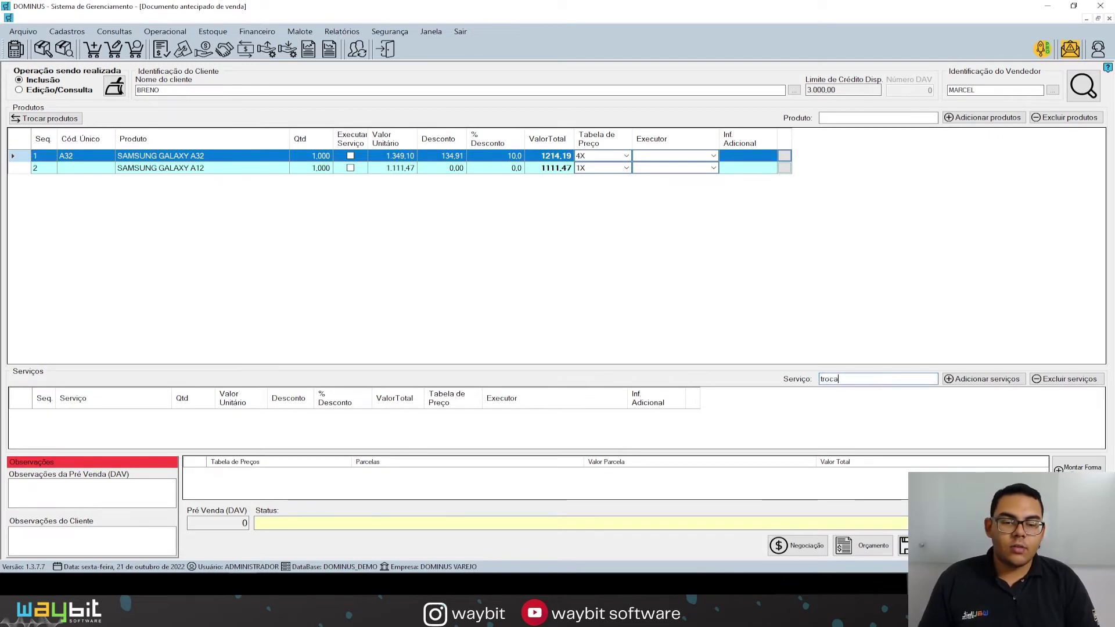
pyautogui.write(' de tela')
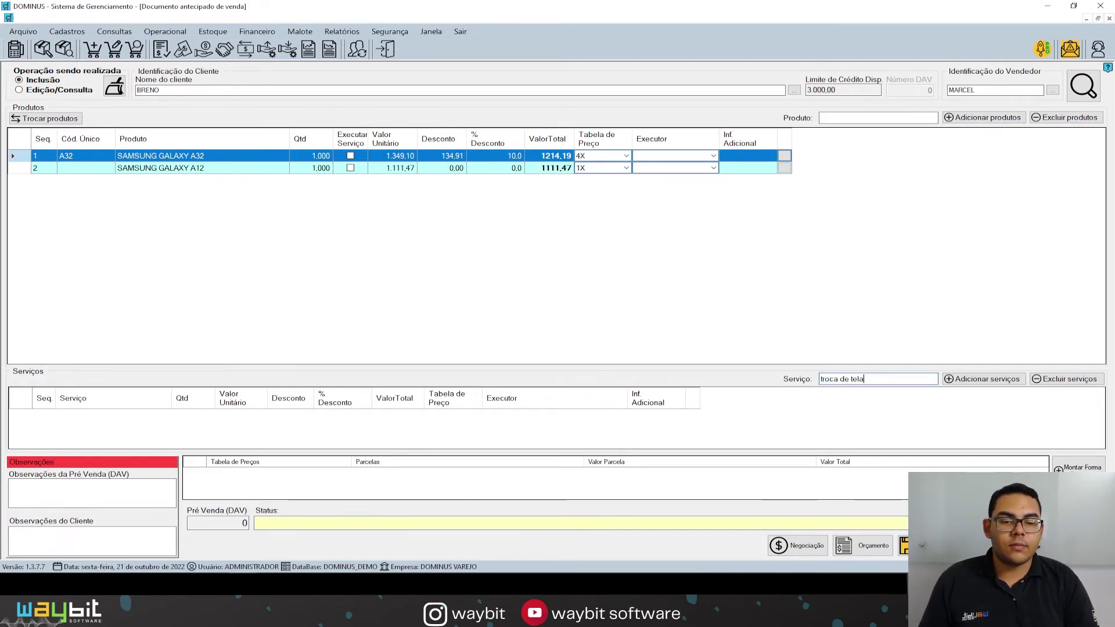
pyautogui.press('Return')
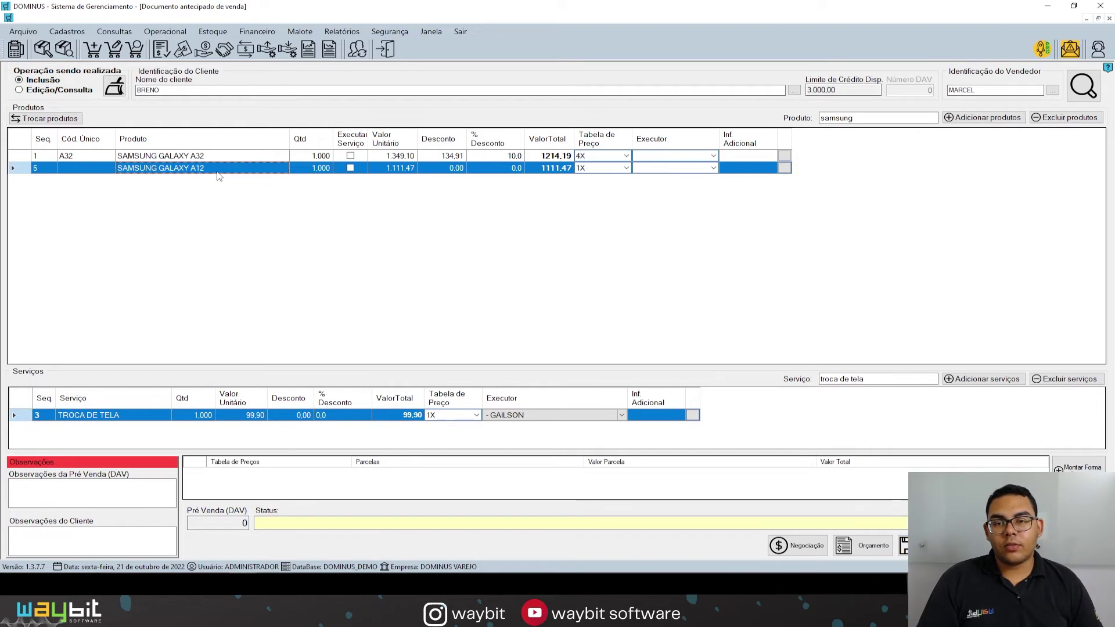
pyautogui.click(1068, 118)
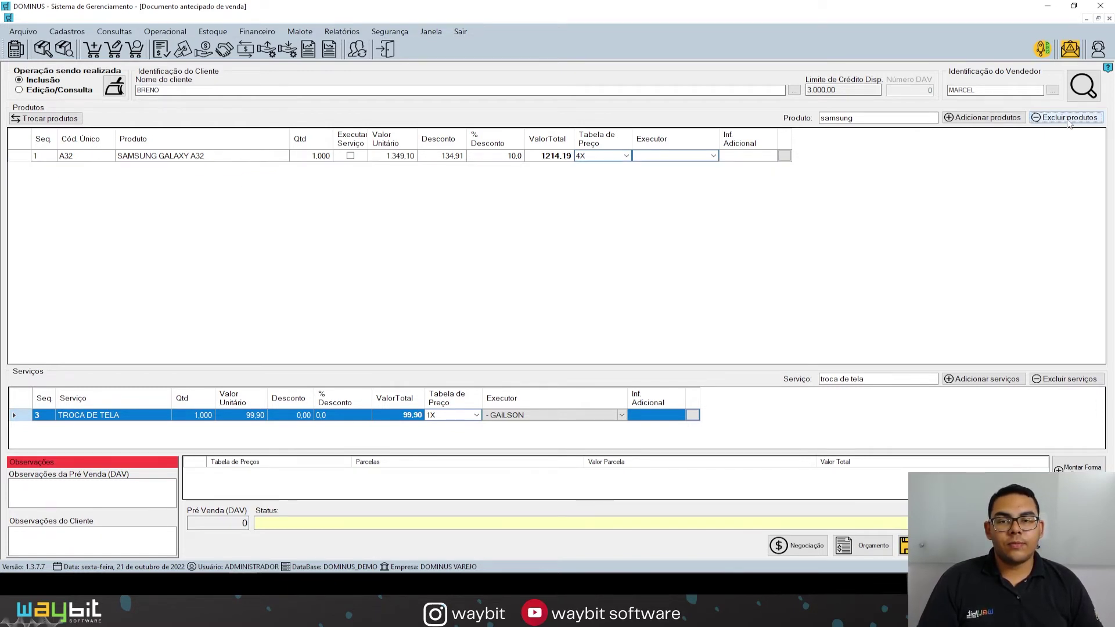
# - Look at the additional information windows of the SAMSUNG GALAXY A32 and the TROCA DE TELA service, and at the pre-sale and customer observation fields
pyautogui.click(784, 156)
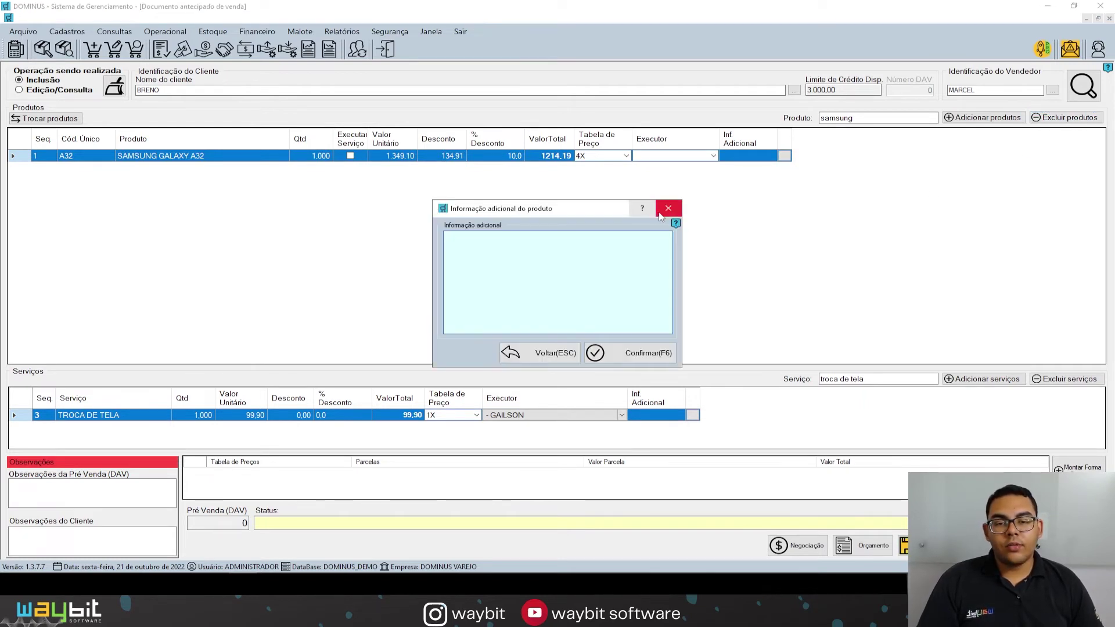
pyautogui.press('Escape')
pyautogui.click(692, 414)
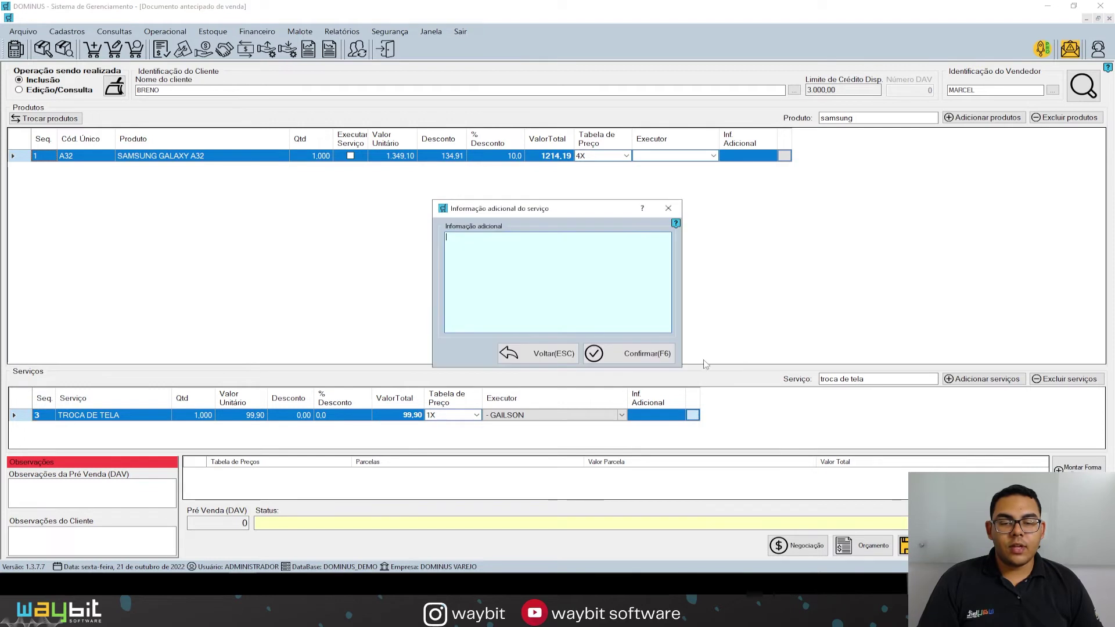
pyautogui.click(672, 213)
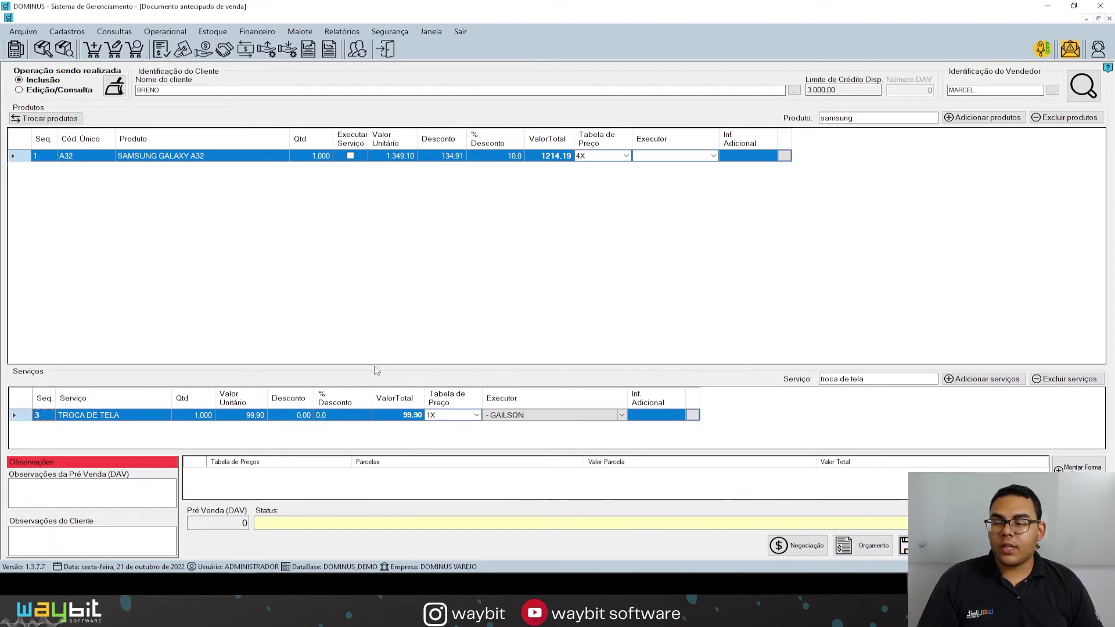
pyautogui.click(65, 492)
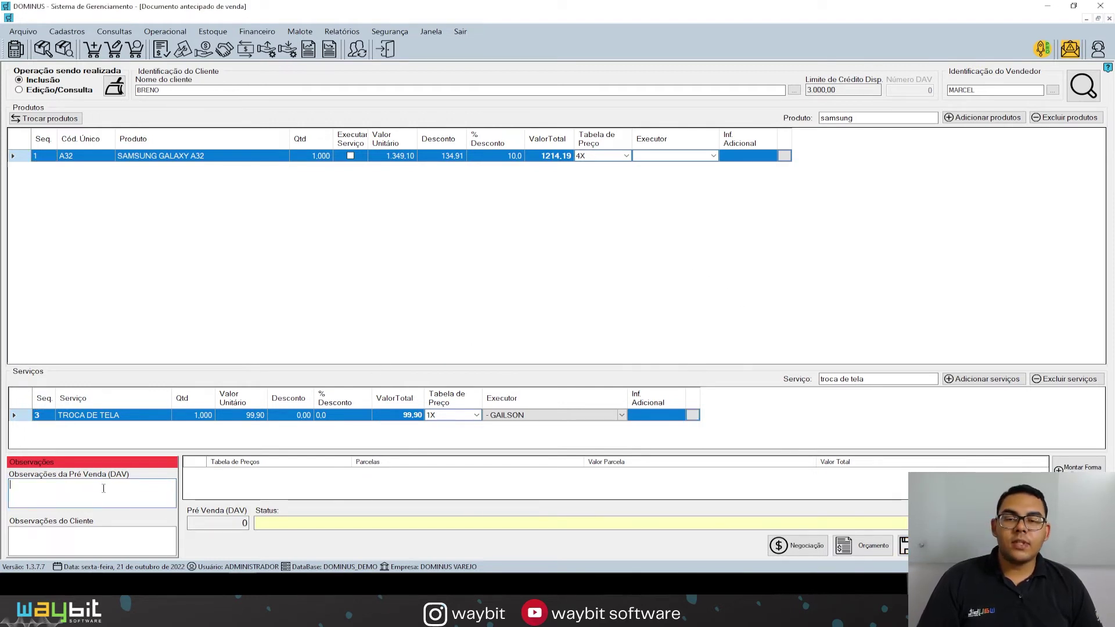
pyautogui.click(57, 533)
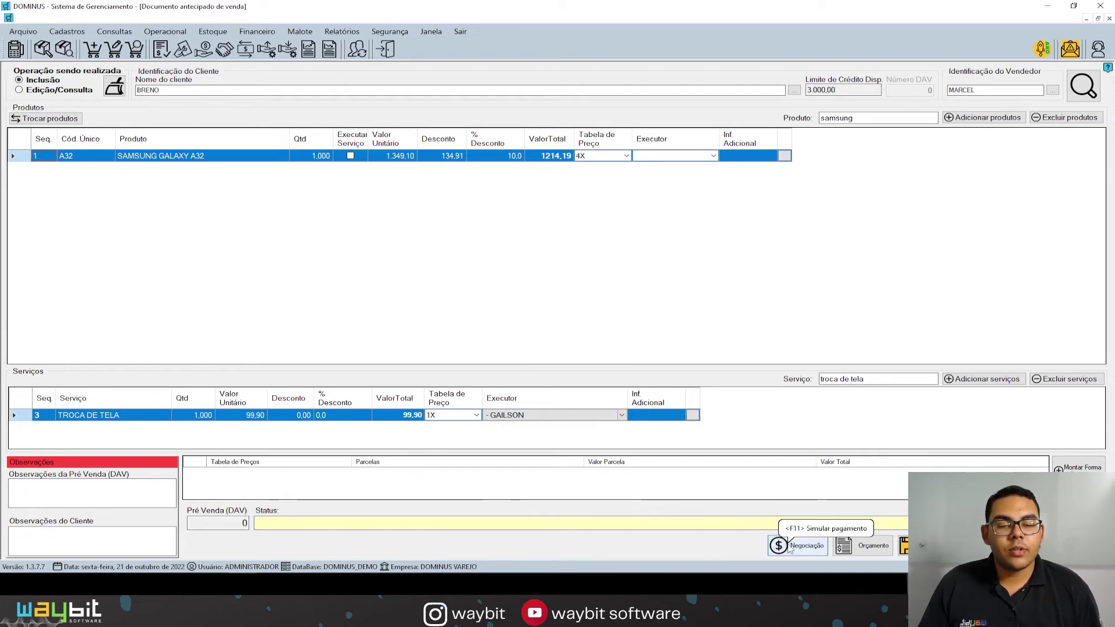
# - Open the payment negotiation for the pre-sale and examine the 3X price table and the percentage and R$ discount fields
pyautogui.click(790, 547)
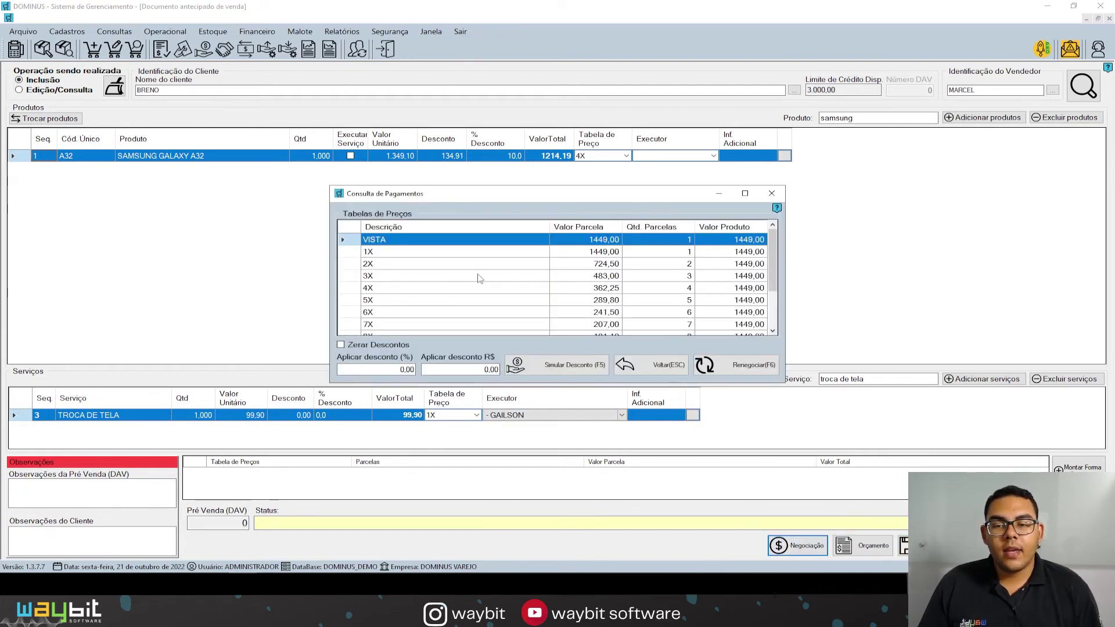
pyautogui.click(442, 276)
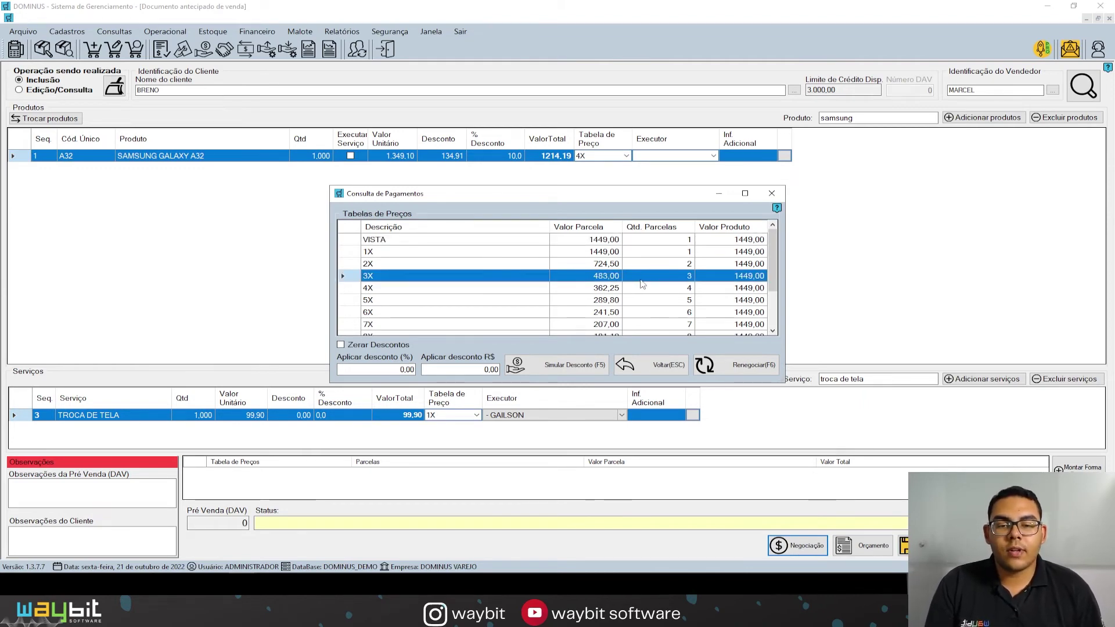
pyautogui.click(378, 370)
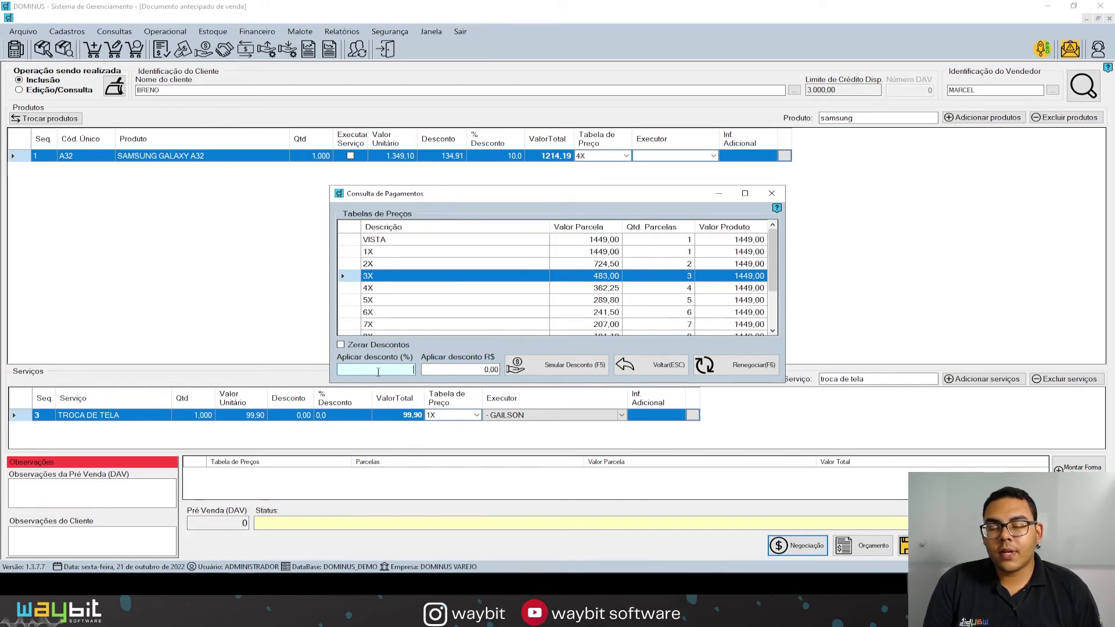
pyautogui.click(463, 370)
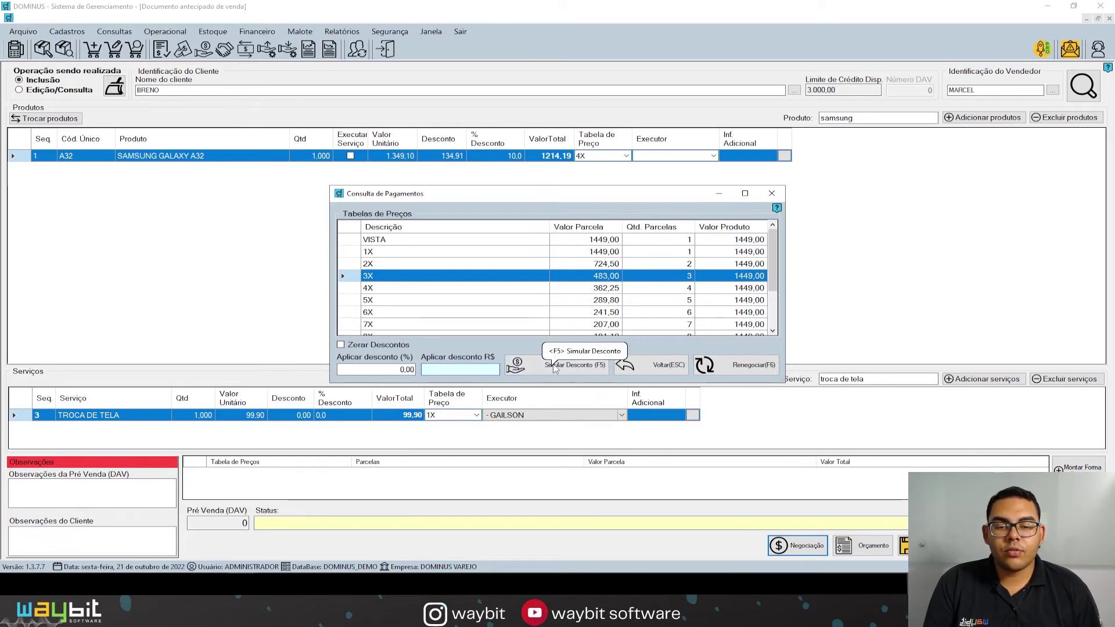
# - Simulate a 10% discount on the whole pre-sale and renegotiate it with the 3X price table
pyautogui.click(383, 367)
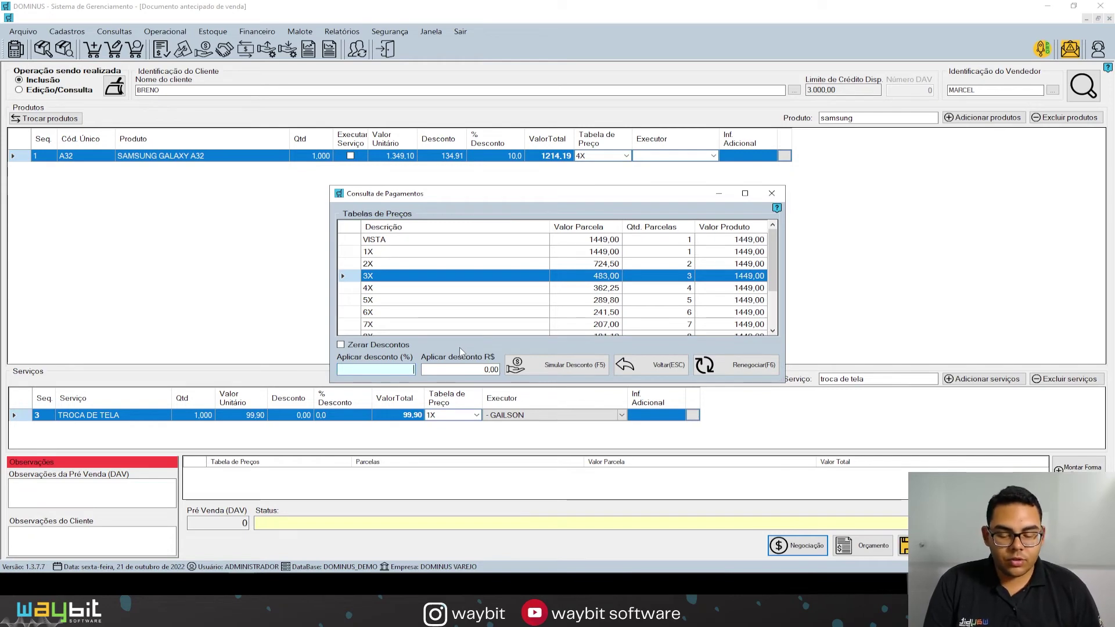
pyautogui.write('10')
pyautogui.press('Tab')
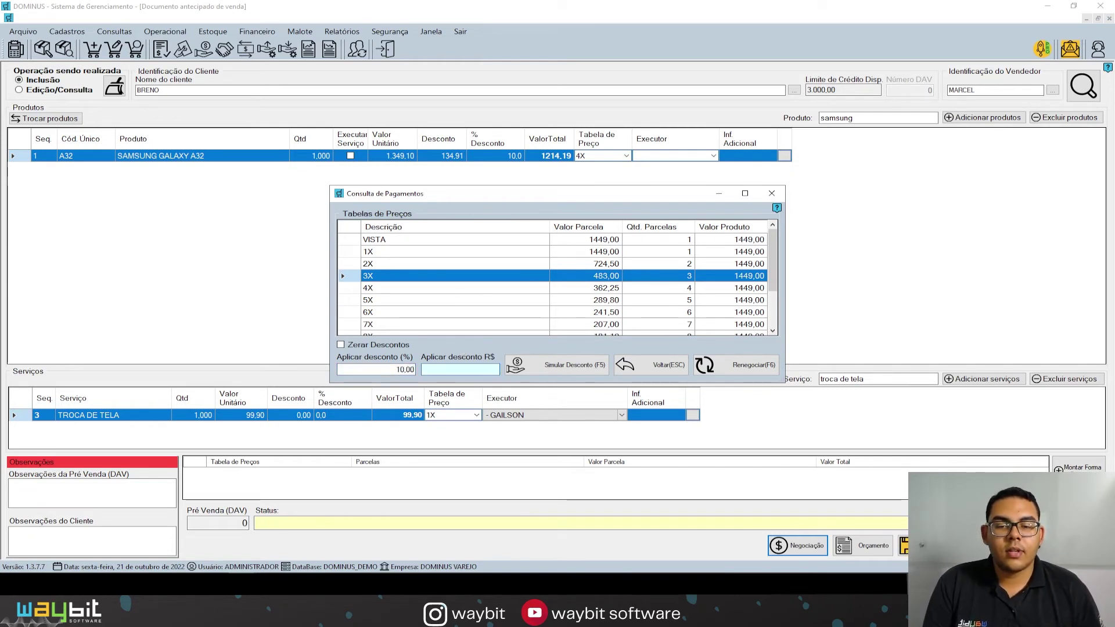
pyautogui.click(542, 366)
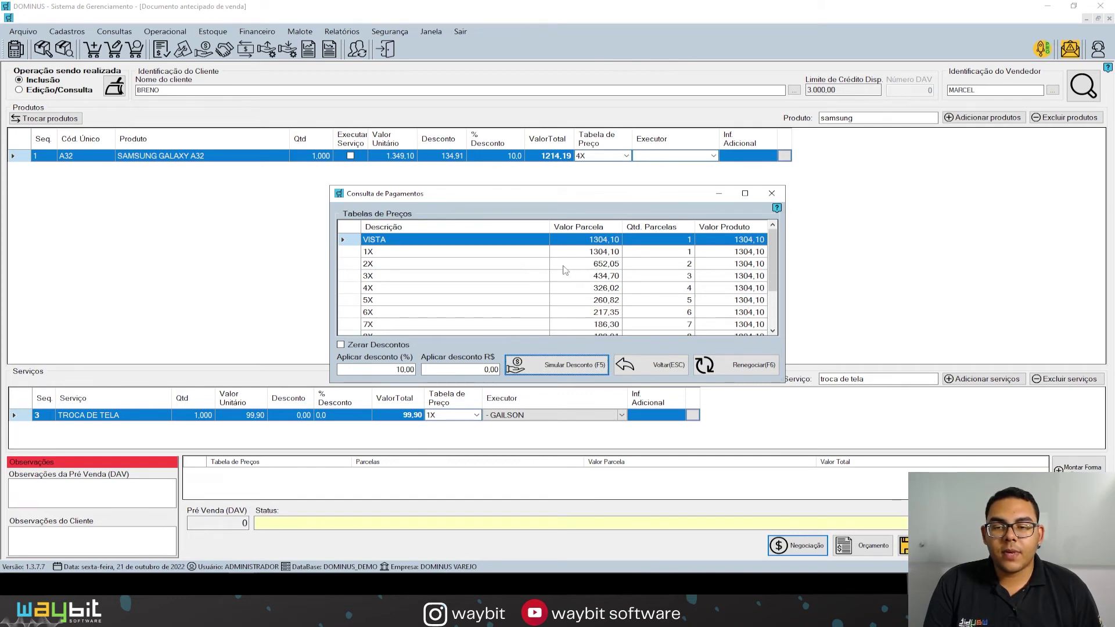
pyautogui.click(382, 277)
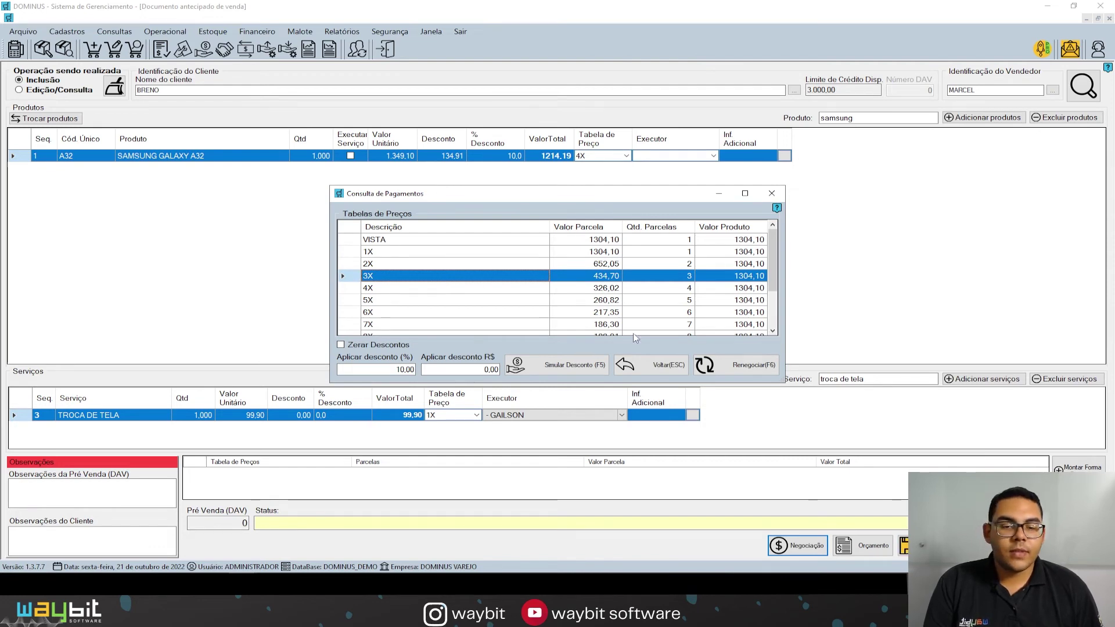
pyautogui.click(732, 373)
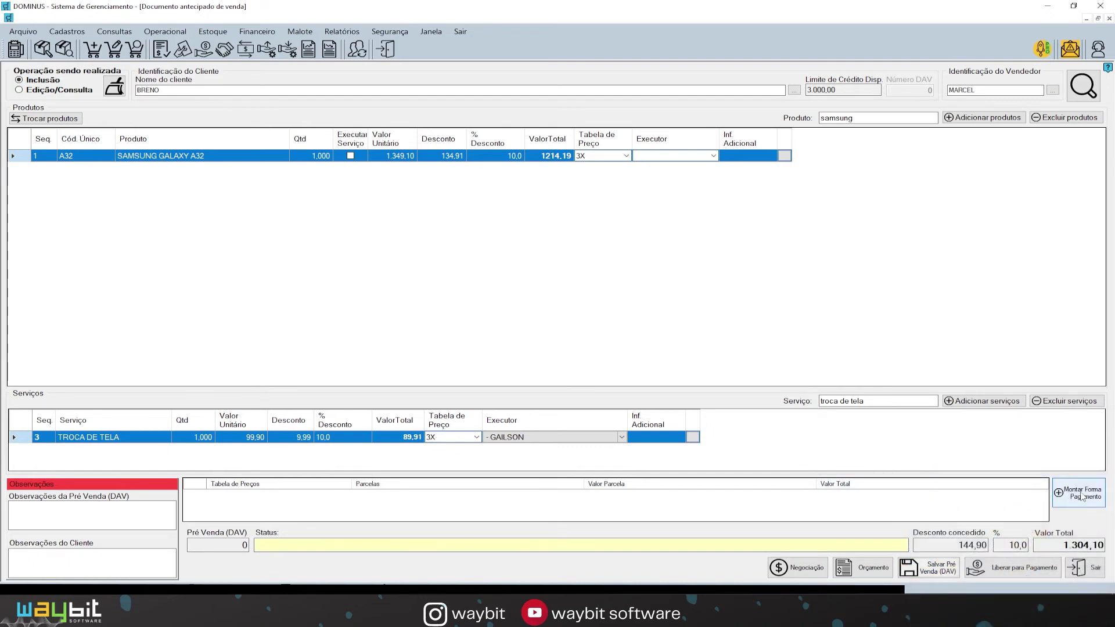
# - Open the pre-sale's payment composition and choose DINHEIRO as both the payment type and the payment form
pyautogui.click(1084, 497)
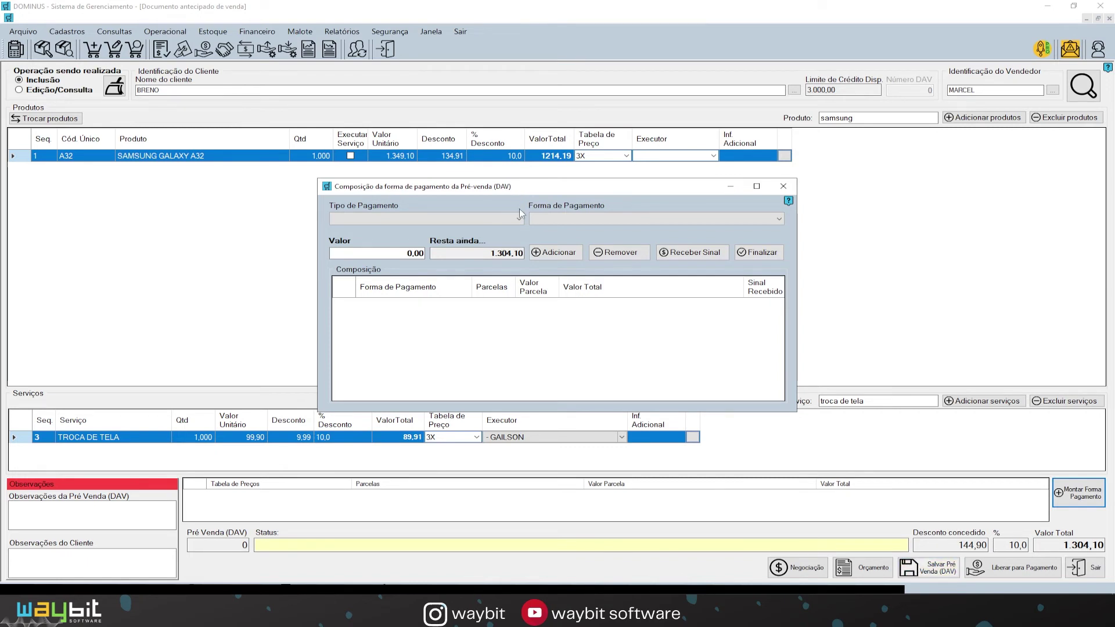
pyautogui.click(519, 219)
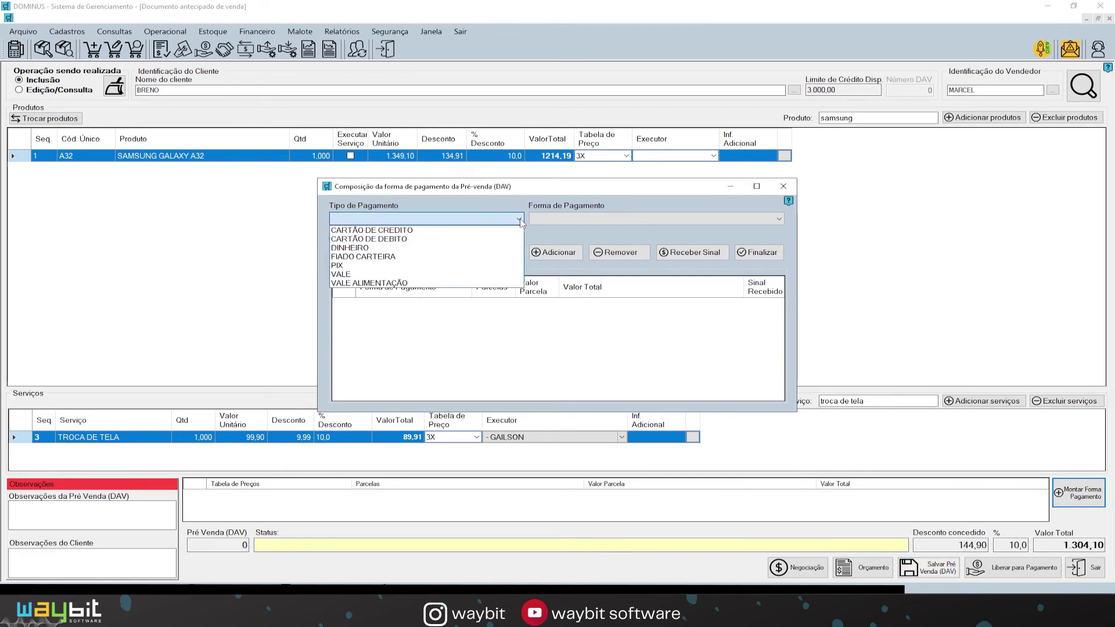
pyautogui.click(378, 247)
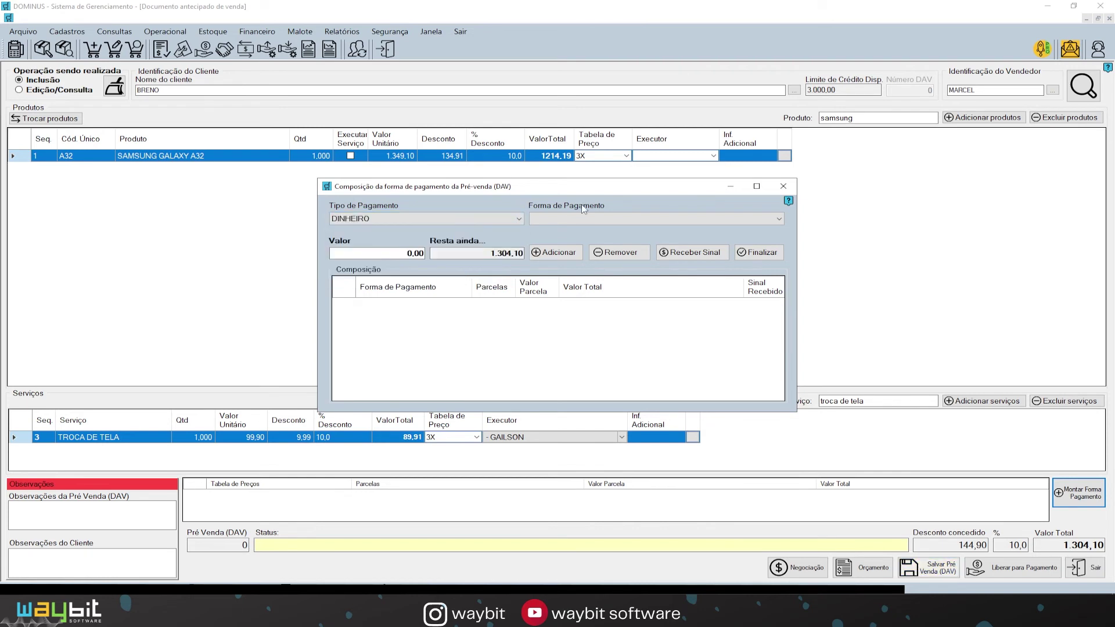
pyautogui.click(607, 220)
pyautogui.click(562, 230)
# - Add the DINHEIRO payment with the full amount of 1.304,10 and finalize the payment composition
pyautogui.click(386, 252)
pyautogui.press('Tab')
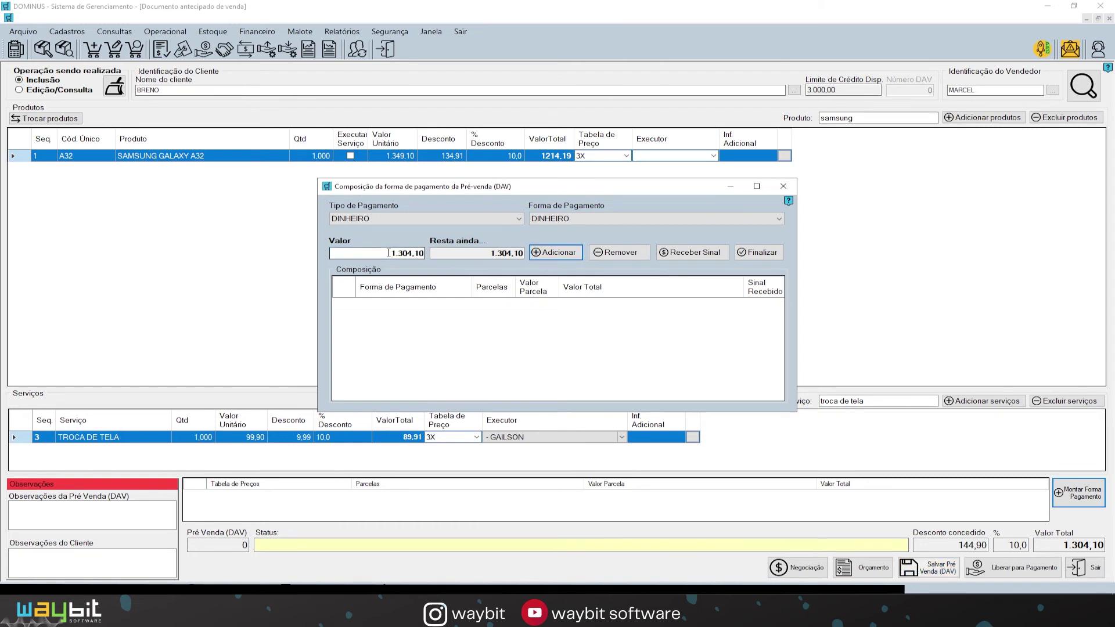
pyautogui.click(558, 253)
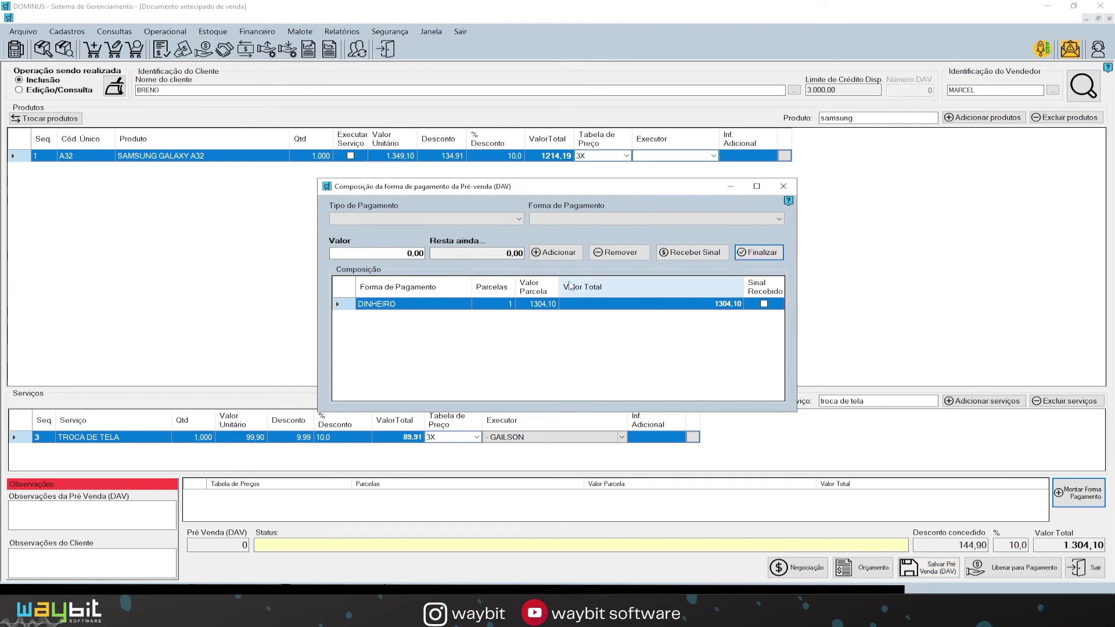
pyautogui.click(756, 254)
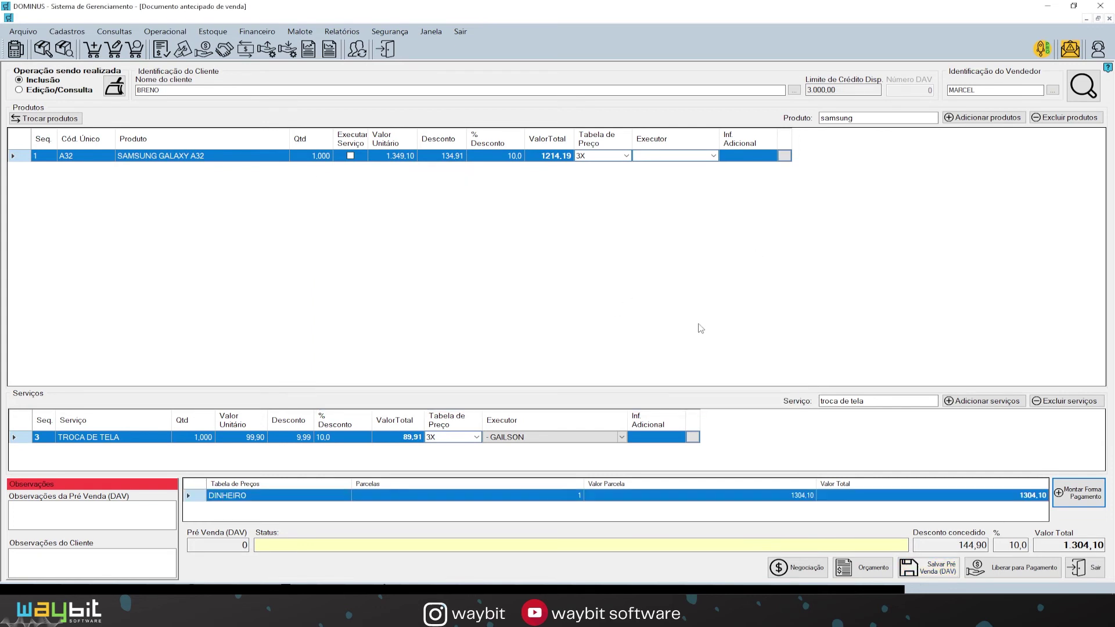